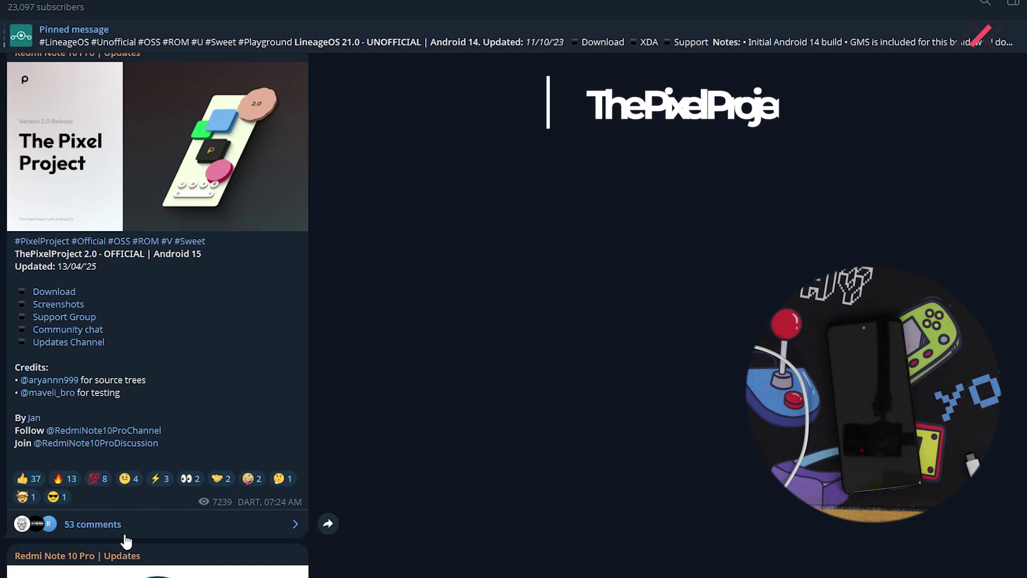
Review the ROM post's comments and its 13/04/'25 update date
left_click(257, 528)
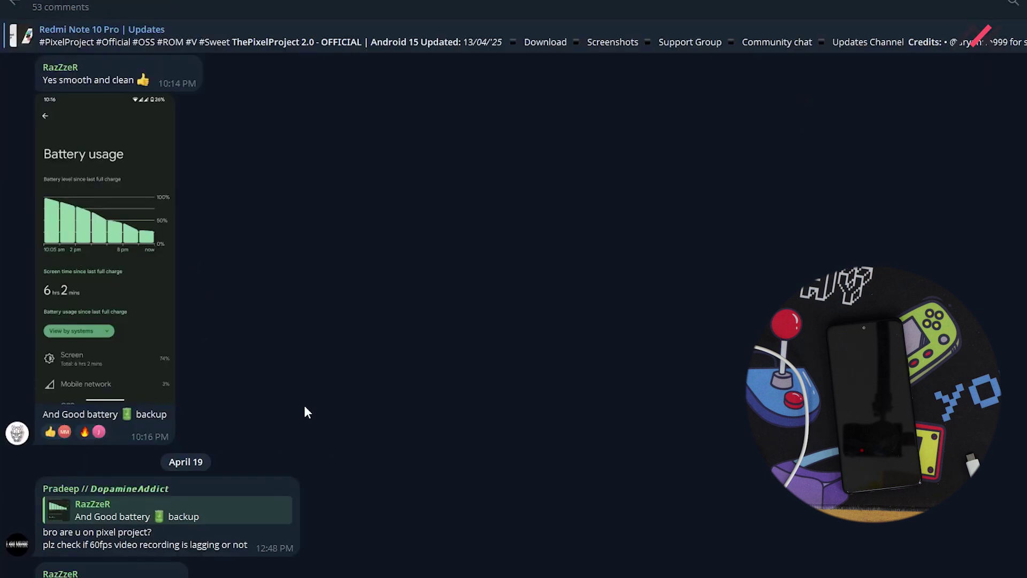
scroll(297, 419, "up", 5)
scroll(225, 434, "up", 5)
scroll(153, 450, "up", 5)
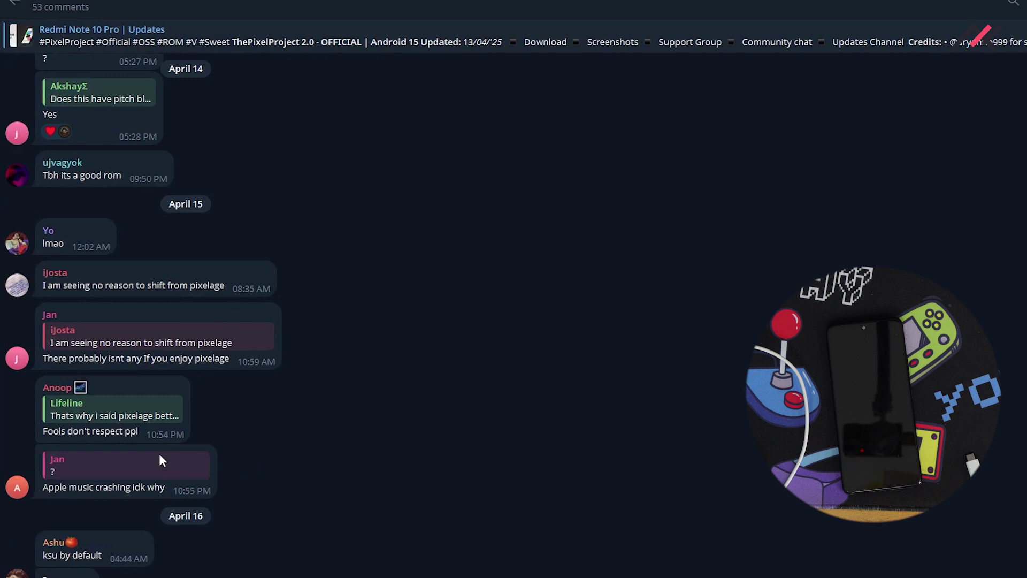
scroll(159, 460, "up", 5)
scroll(165, 471, "up", 4)
scroll(166, 470, "up", 4)
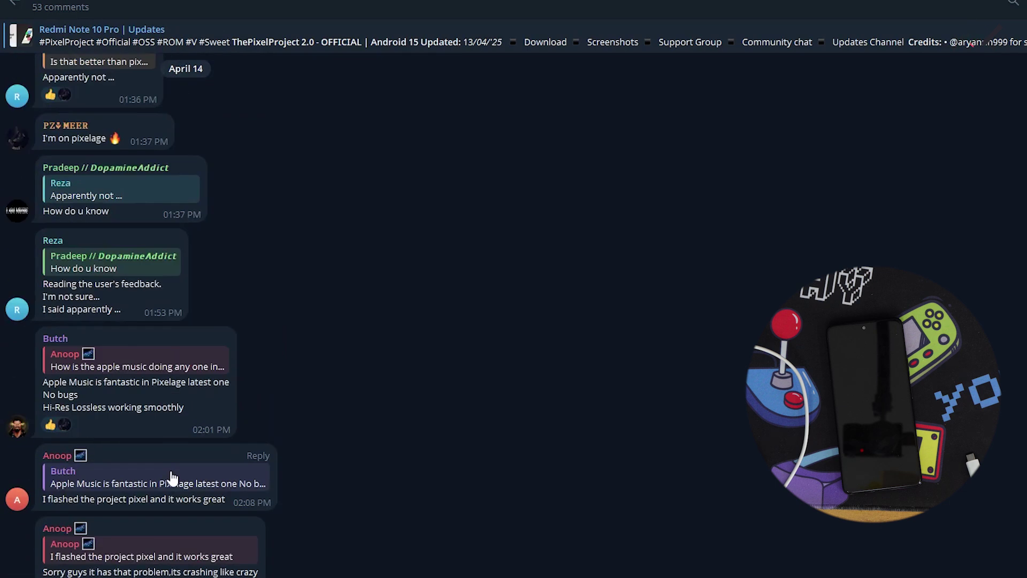
key("Escape")
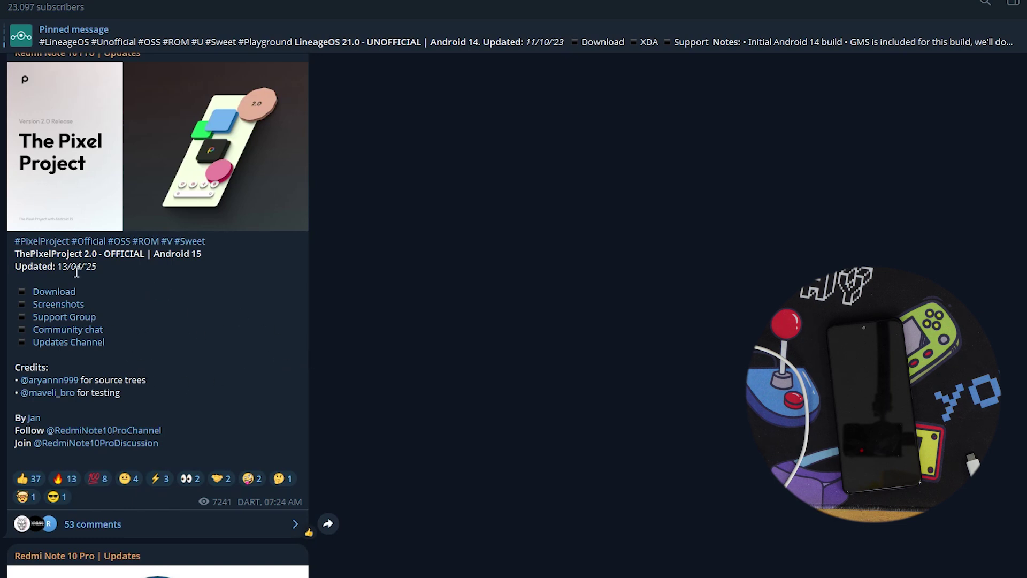
left_click_drag(60, 270, 115, 270)
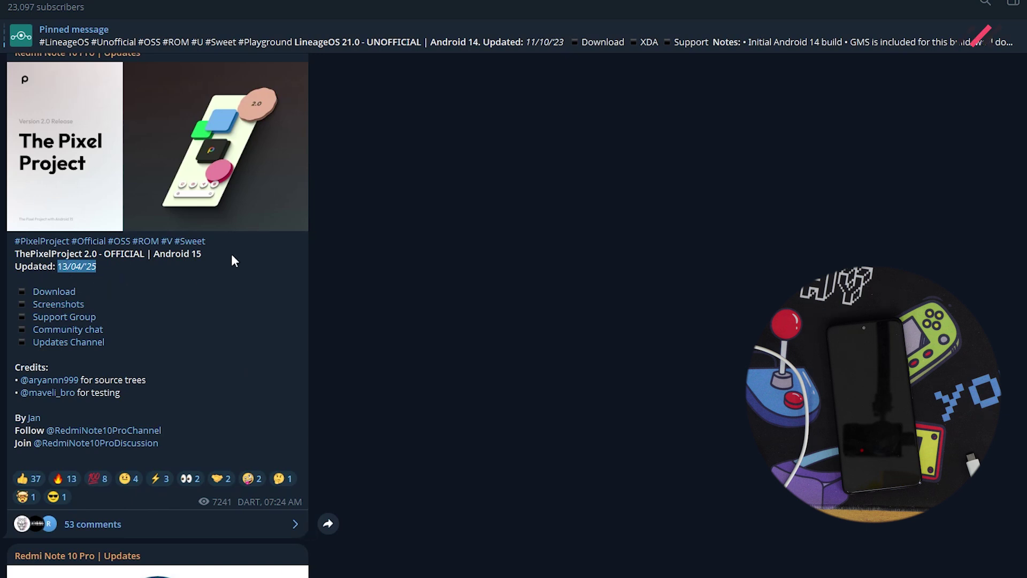
left_click(255, 323)
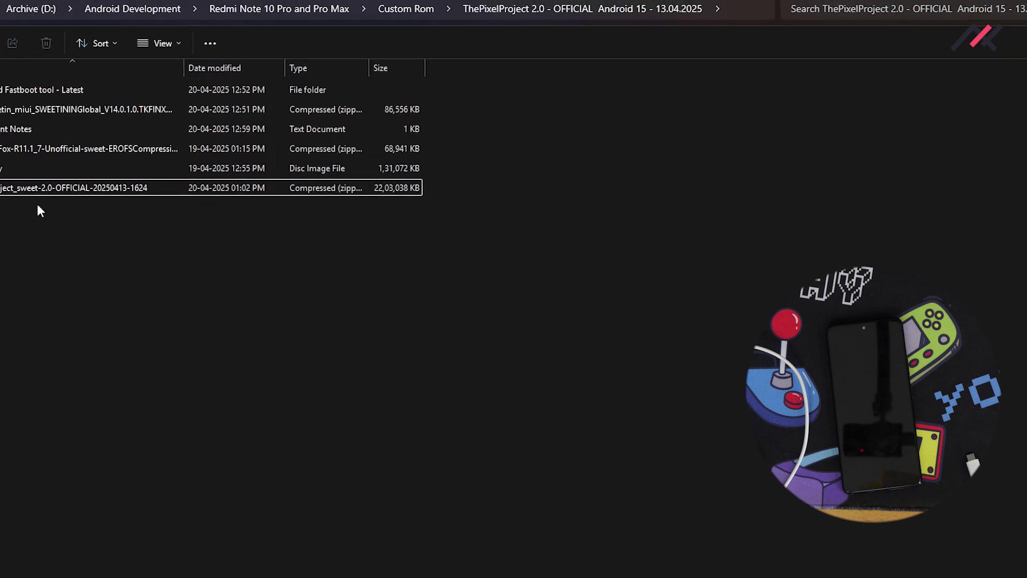
Check the ROM, recovery, OrangeFox and MIUI firmware files with the Name column widened to full filenames
left_click(85, 193)
left_click(83, 176)
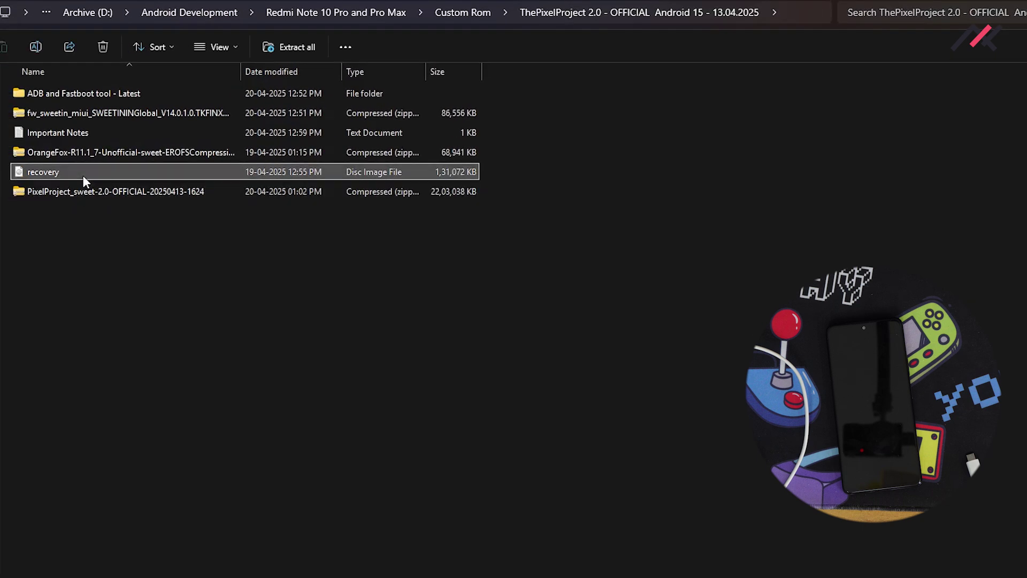
left_click(89, 152)
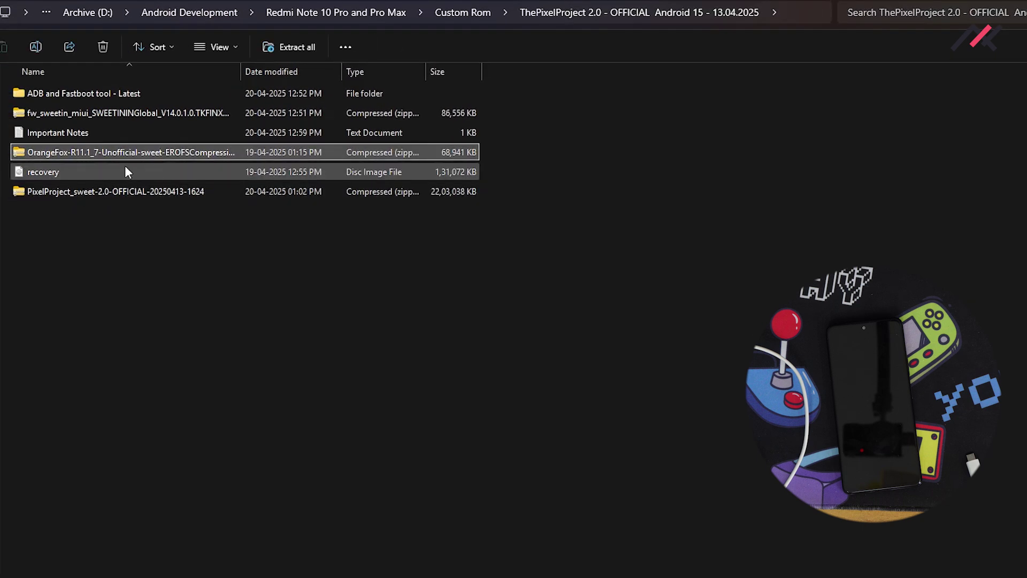
left_click(87, 114)
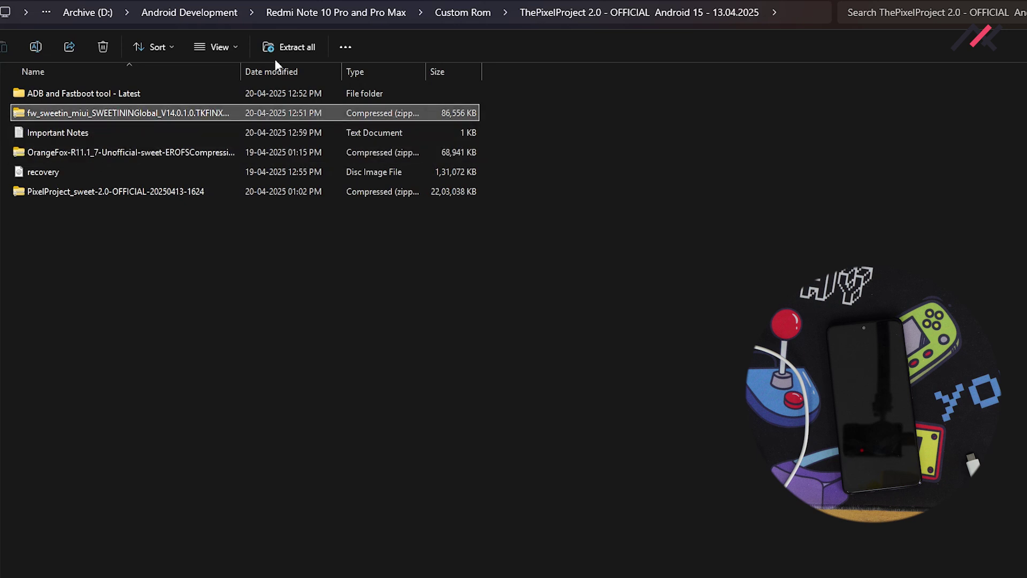
left_click_drag(241, 71, 353, 68)
left_click(104, 95)
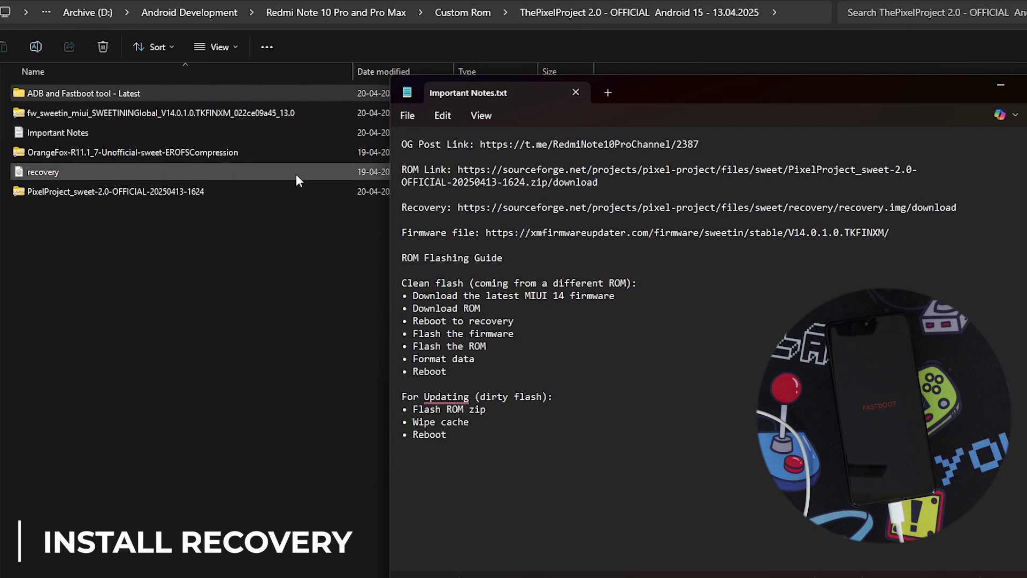
key("alt+F4")
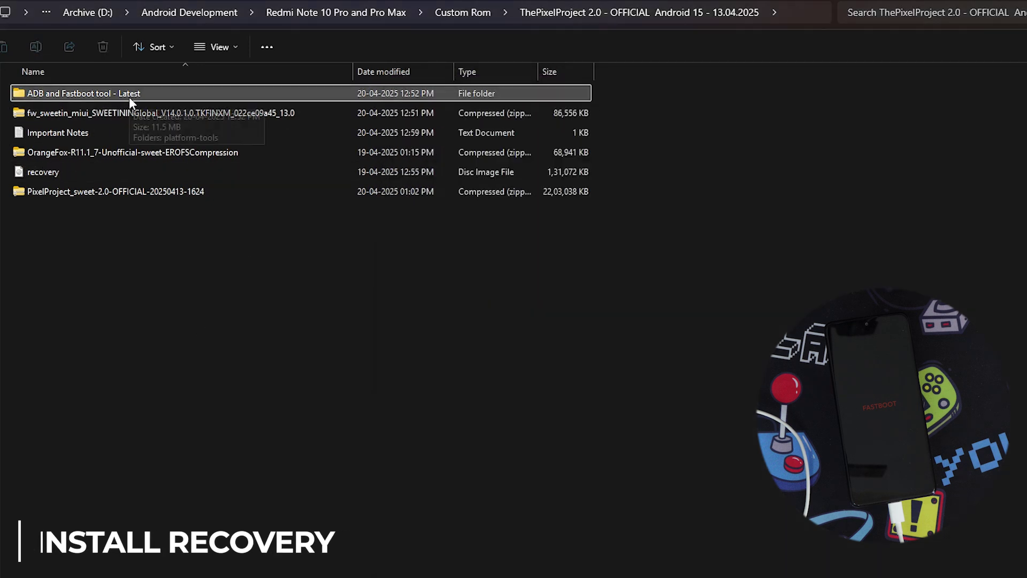
Launch a Command Prompt from the platform-tools folder via cmd in the address bar
double_click(129, 97)
double_click(72, 100)
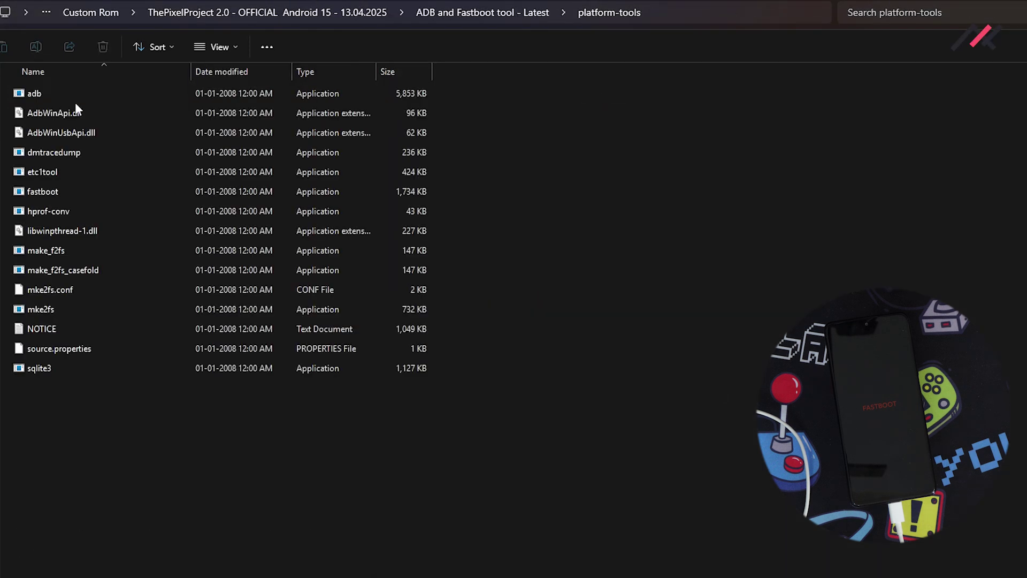
left_click(731, 22)
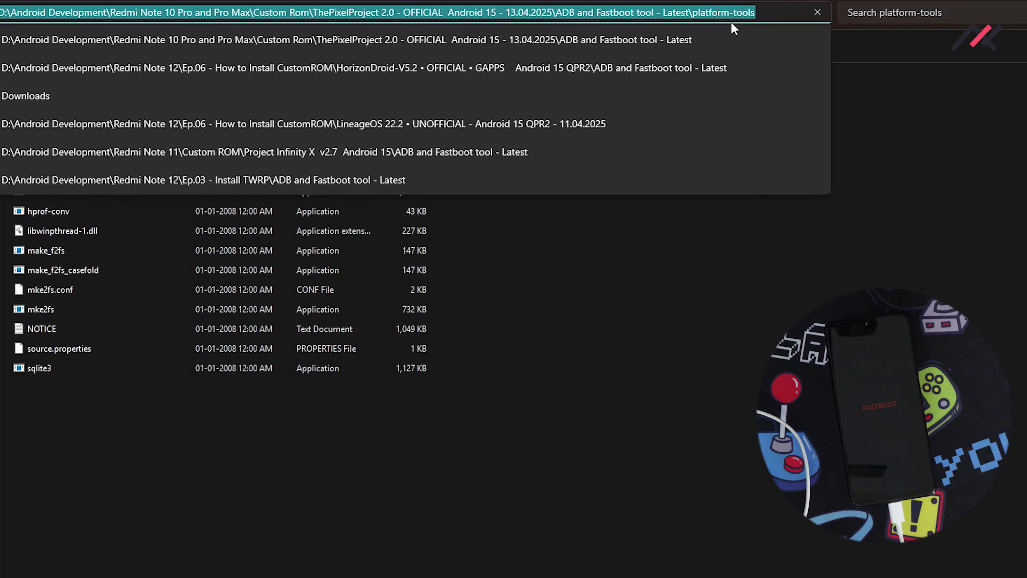
type("cmd")
key("Return")
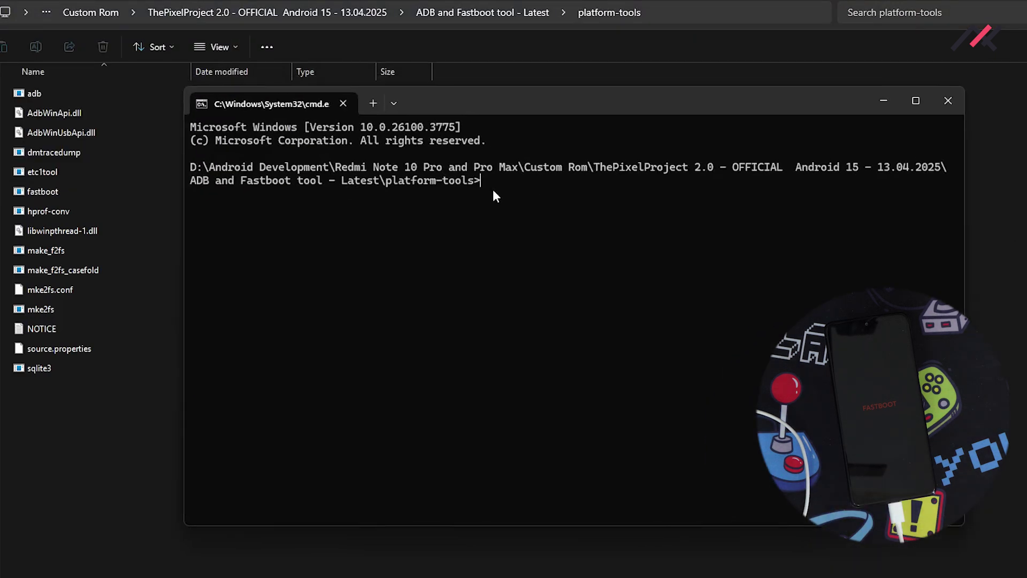
Return Explorer to the ThePixelProject ROM folder and bring the command prompt forward
key("alt+Tab")
key("alt+Up")
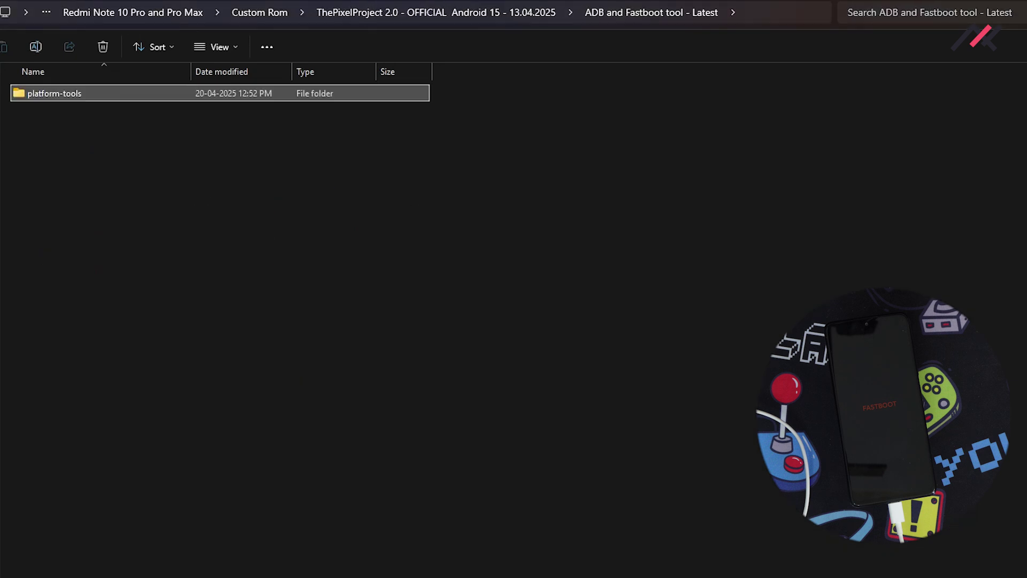
key("alt+Up")
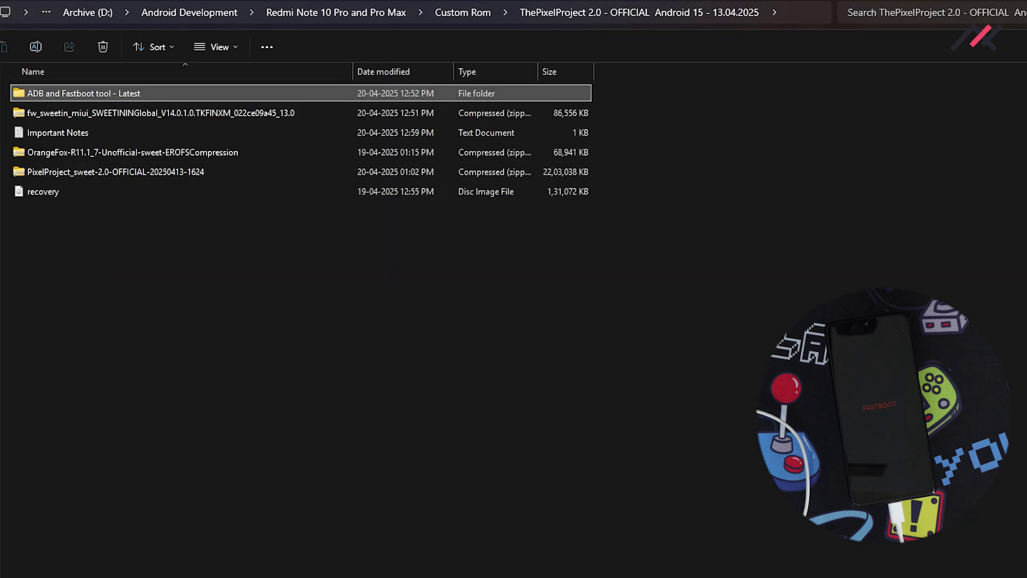
key("alt+Tab")
key("alt+Tab")
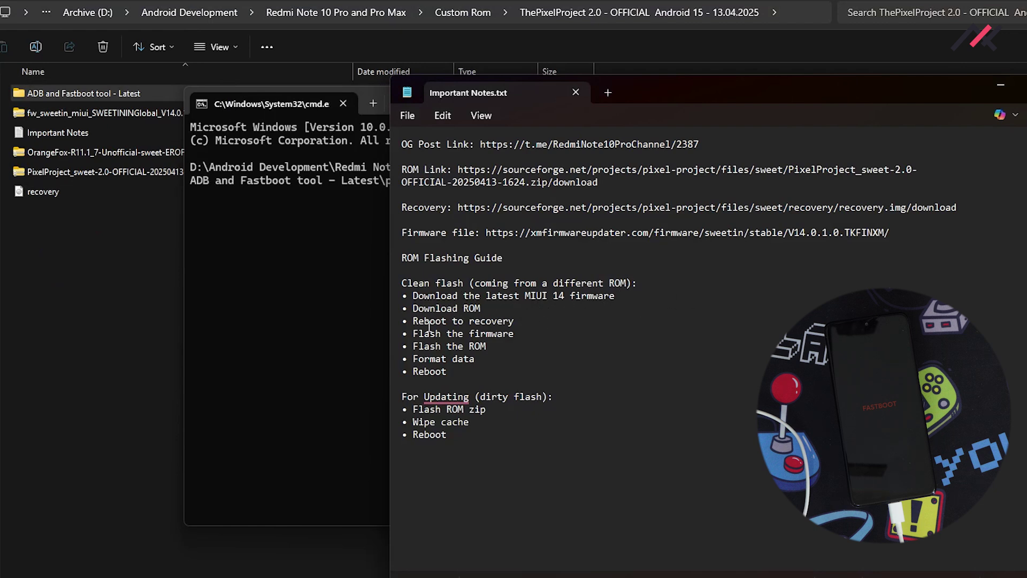
left_click(335, 343)
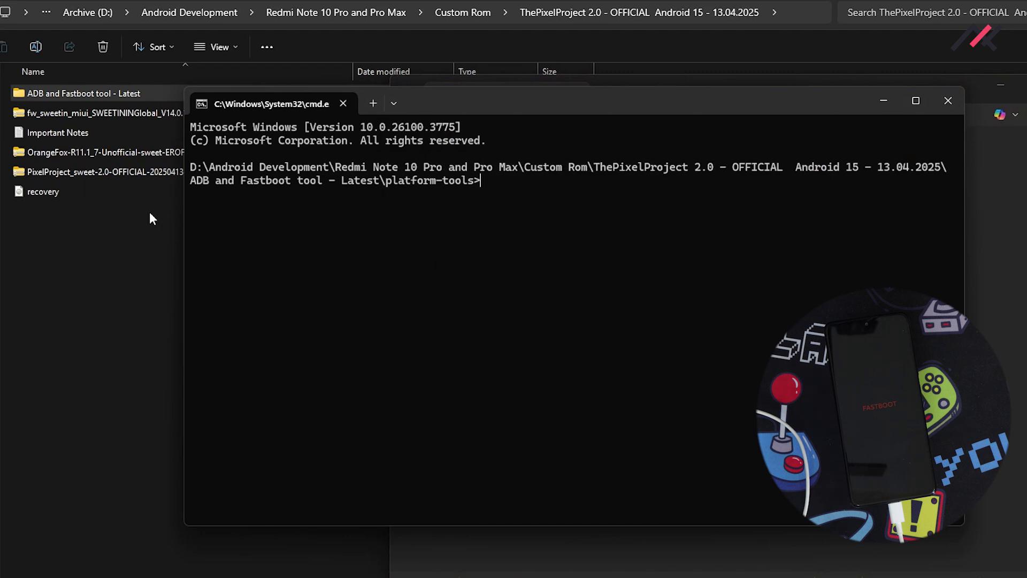
Extract the OrangeFox recovery zip with Extract All and select the recovery image inside it
left_click(886, 102)
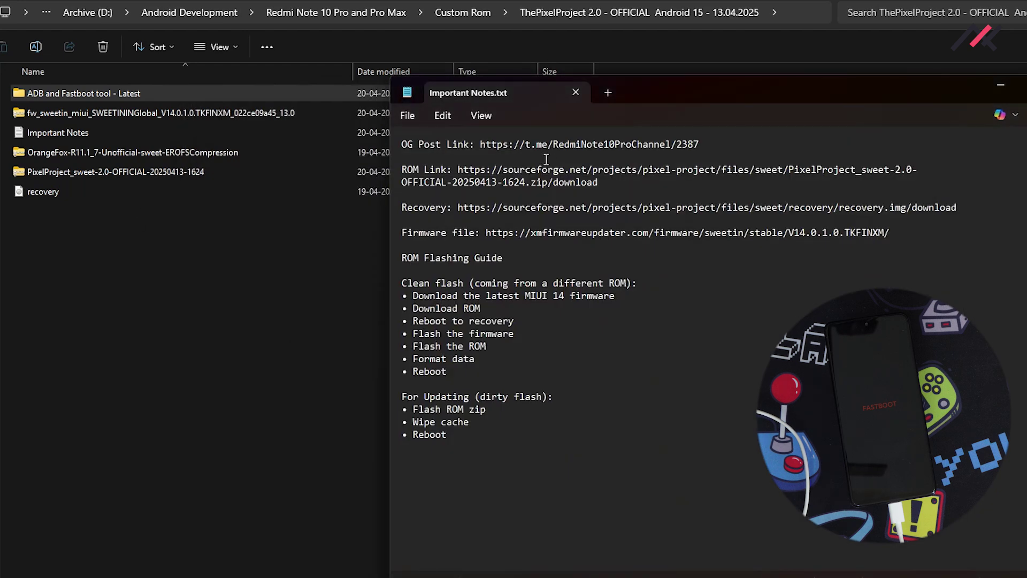
left_click(1001, 85)
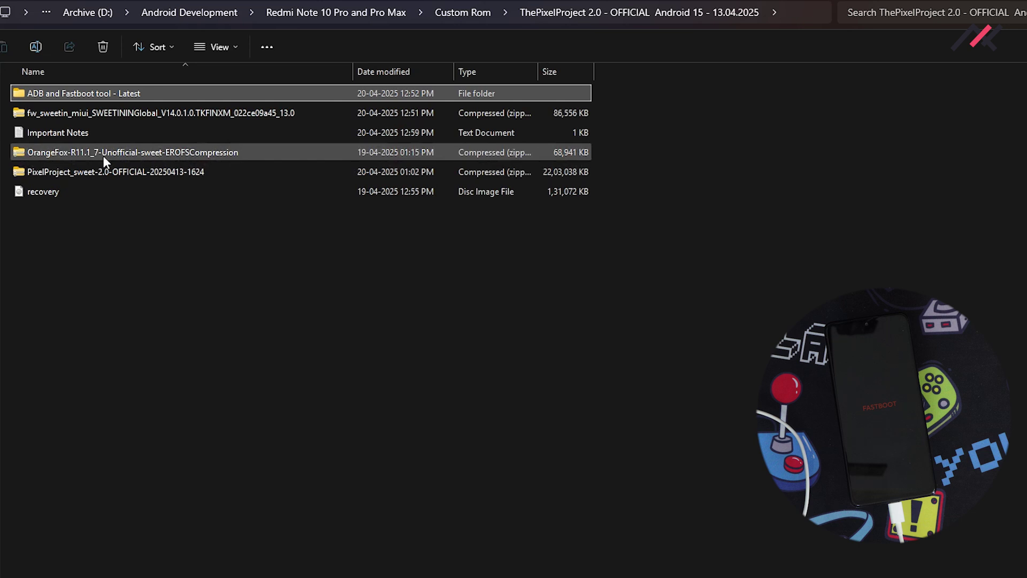
left_click(20, 157)
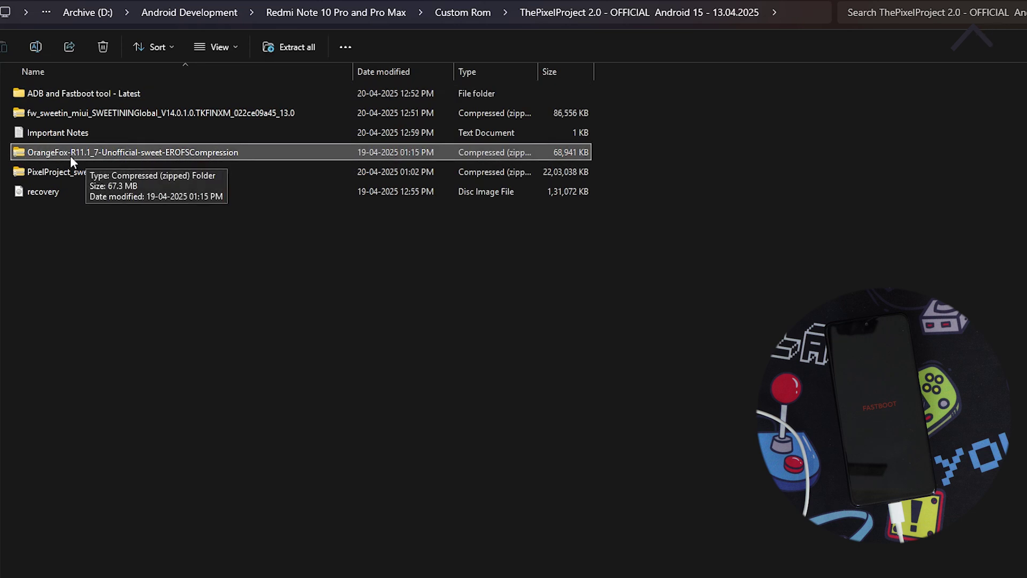
right_click(74, 163)
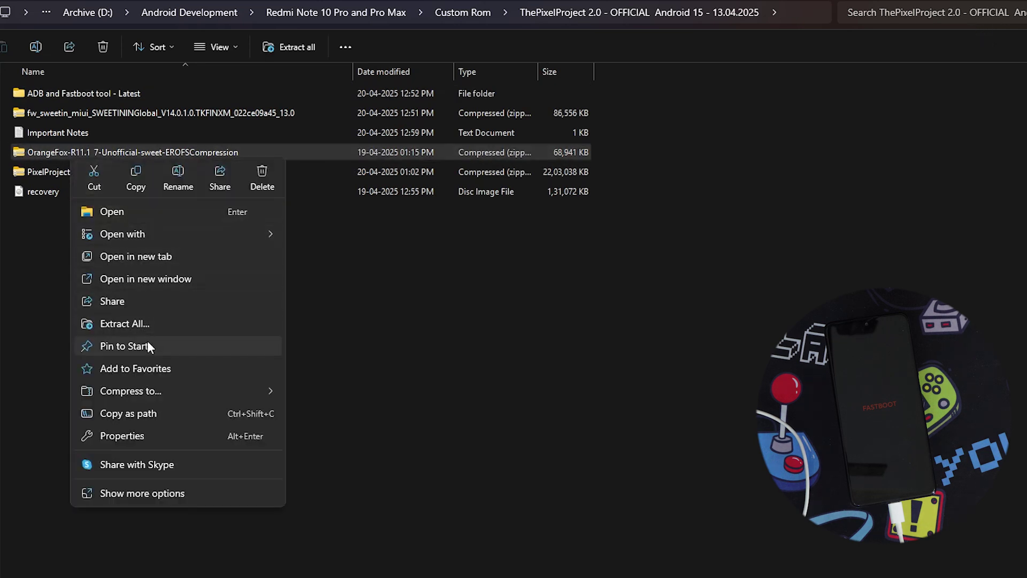
left_click(150, 325)
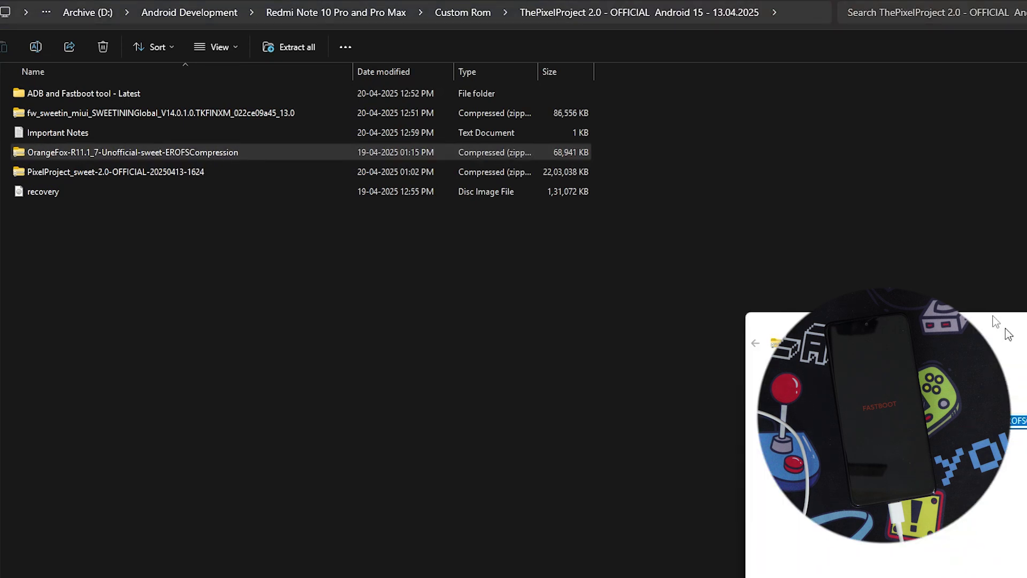
left_click(549, 421)
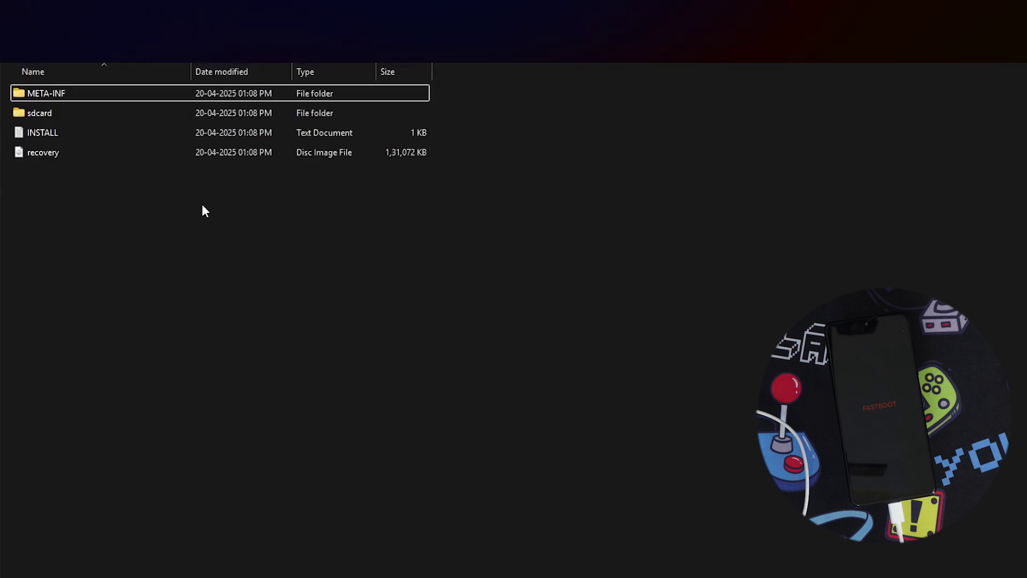
left_click(67, 150)
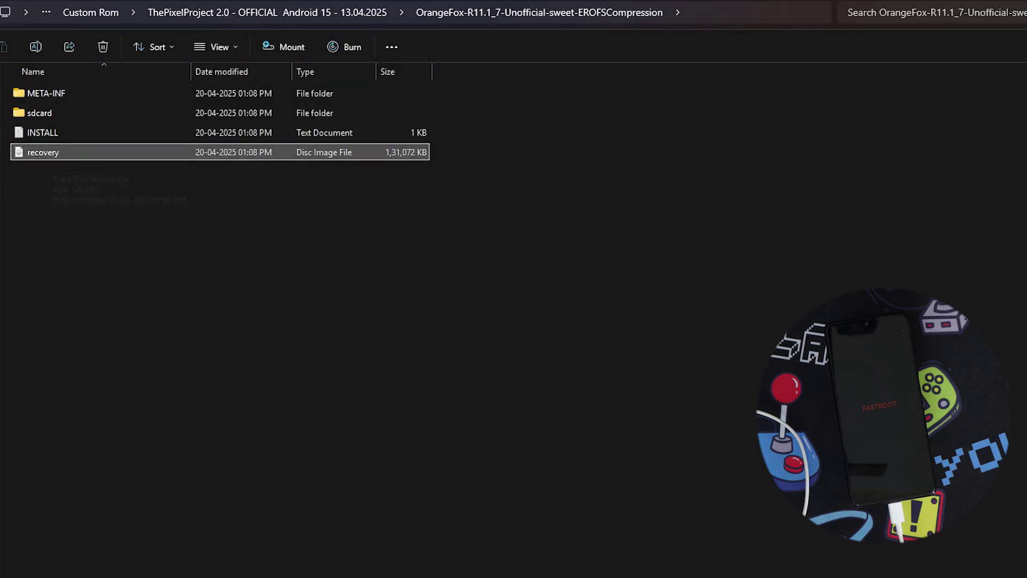
key("alt+Tab")
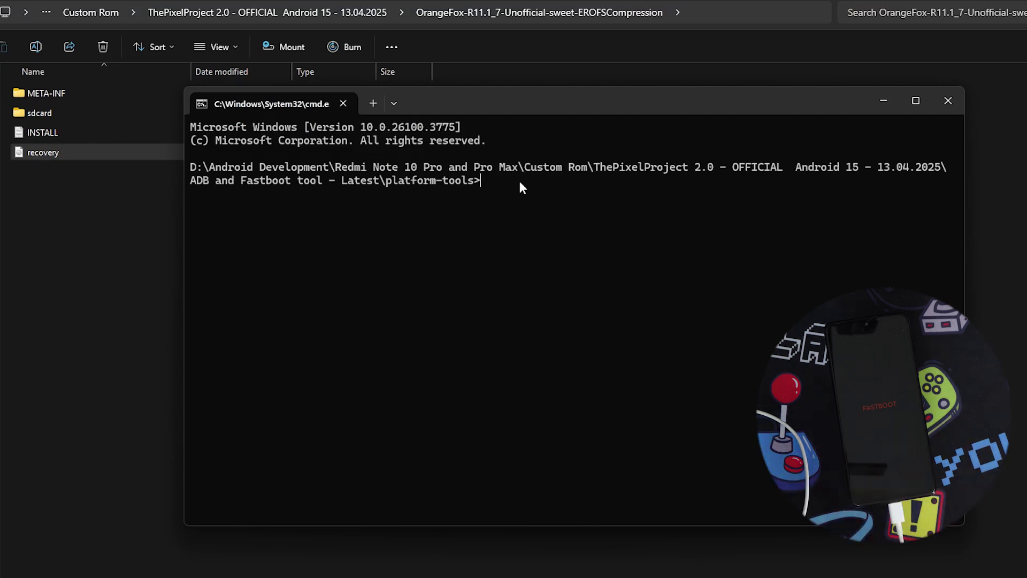
type("fastboot devices")
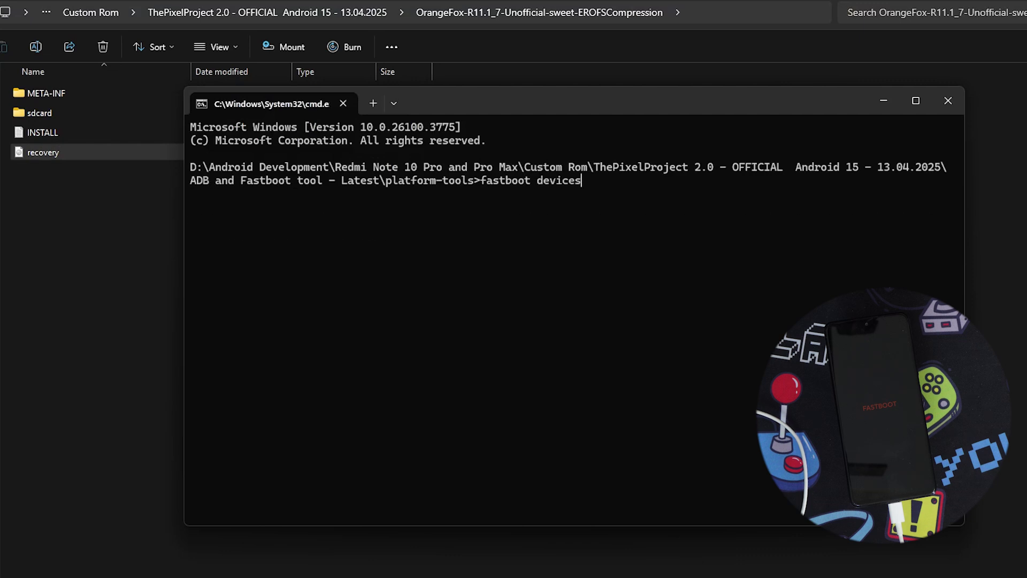
Run fastboot devices, then fastboot boot with the dragged-in recovery image path
key("Return")
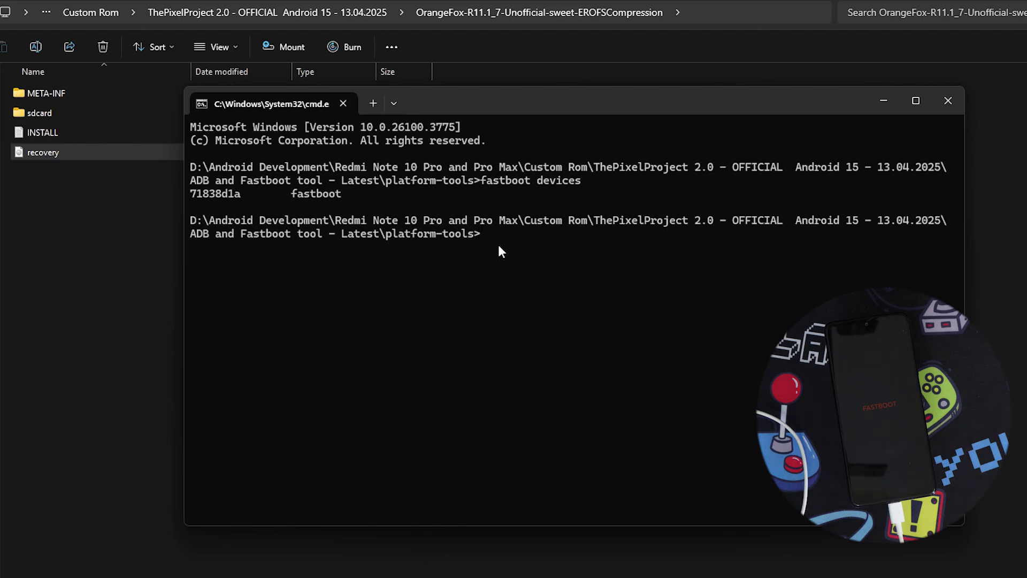
type("fastboot boot")
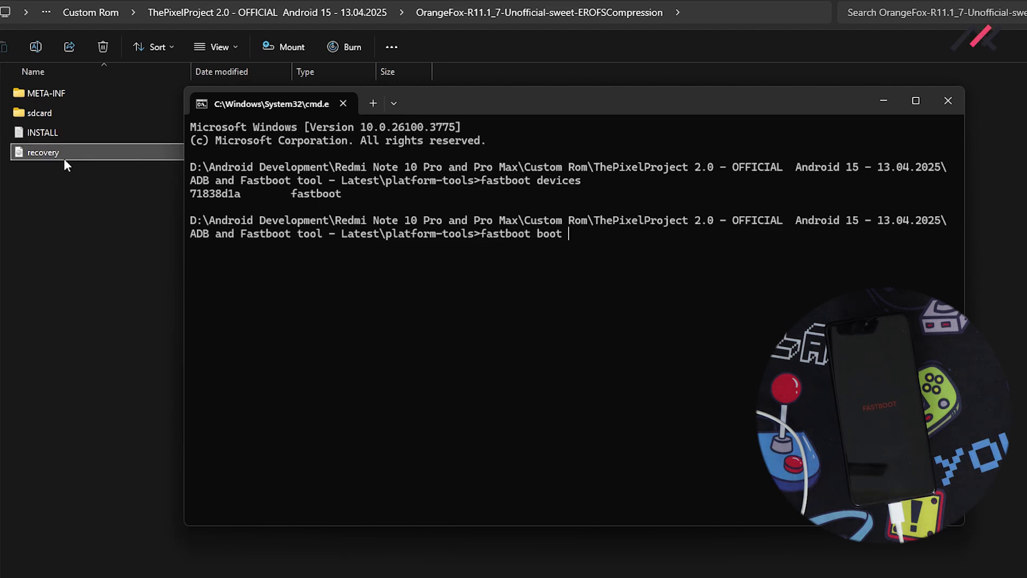
left_click_drag(52, 157, 677, 260)
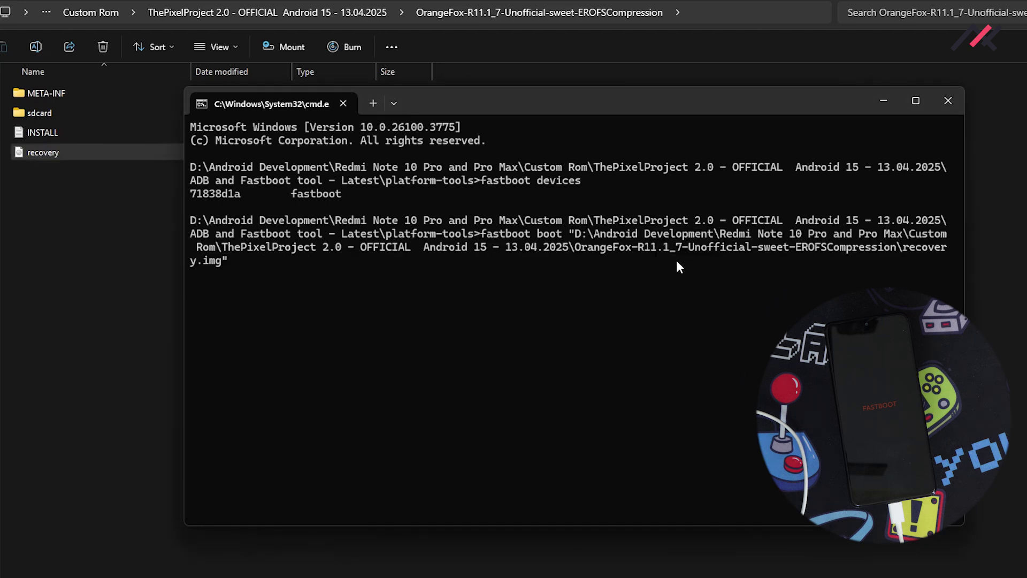
key("Return")
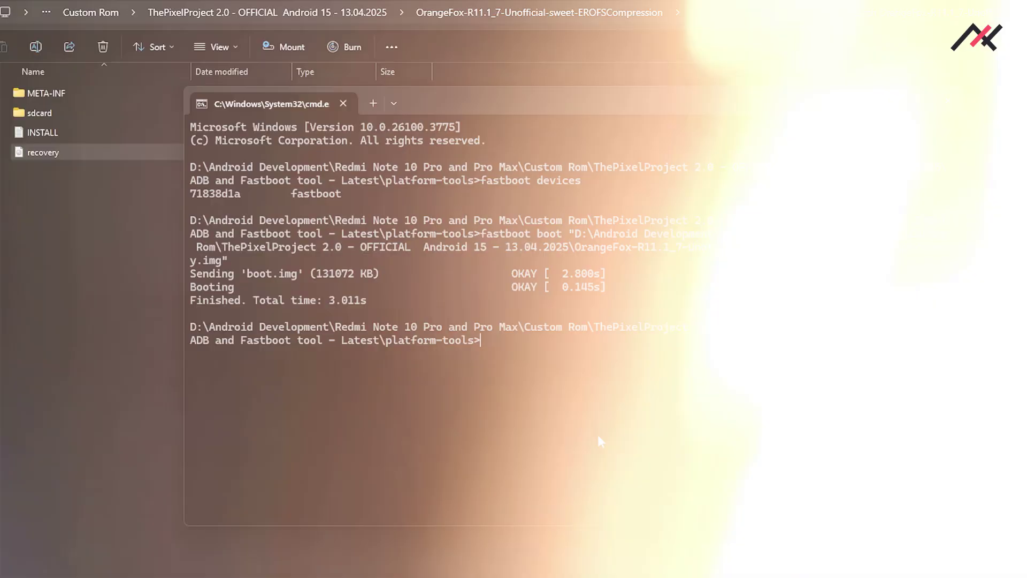
type("a")
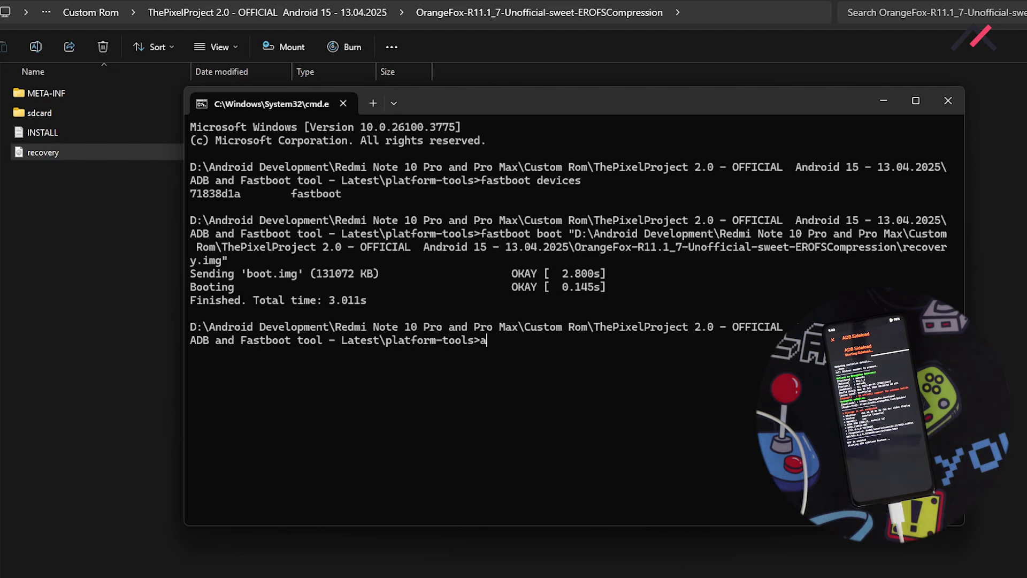
type("db devices")
Run adb devices, select the MIUI firmware zip and check the Important Notes guide
key("Return")
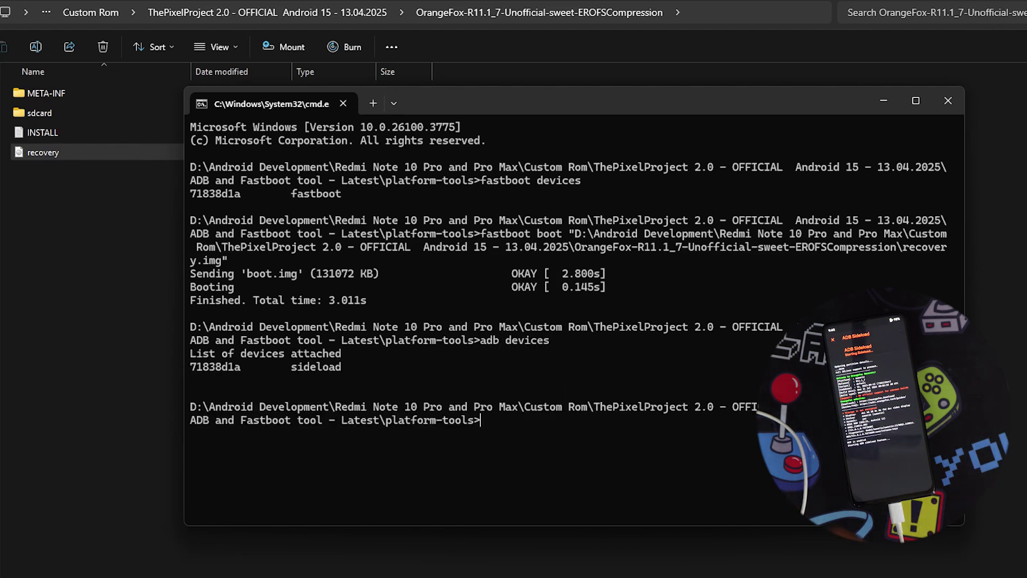
type("adb sideload")
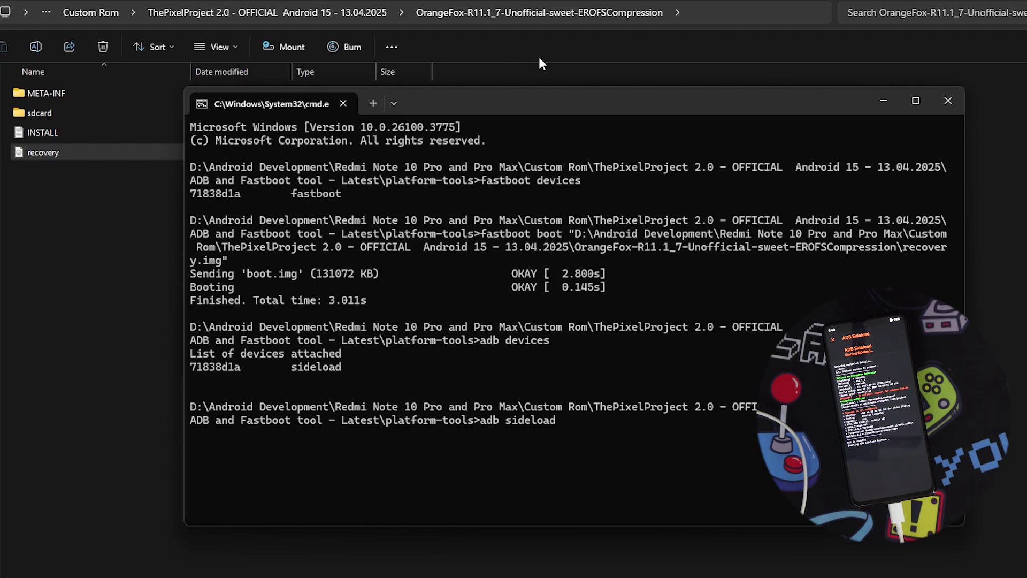
left_click(323, 16)
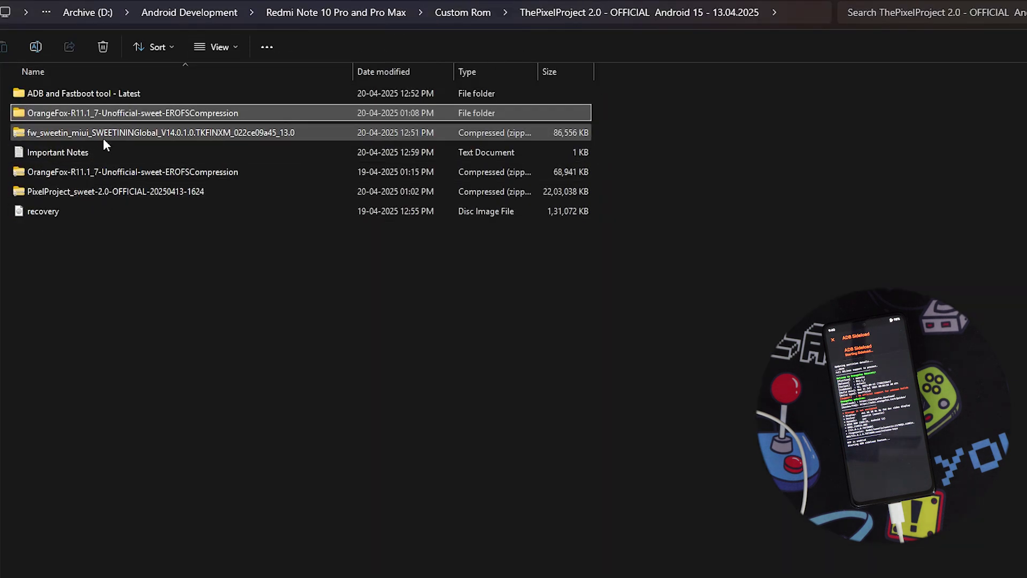
left_click(76, 137)
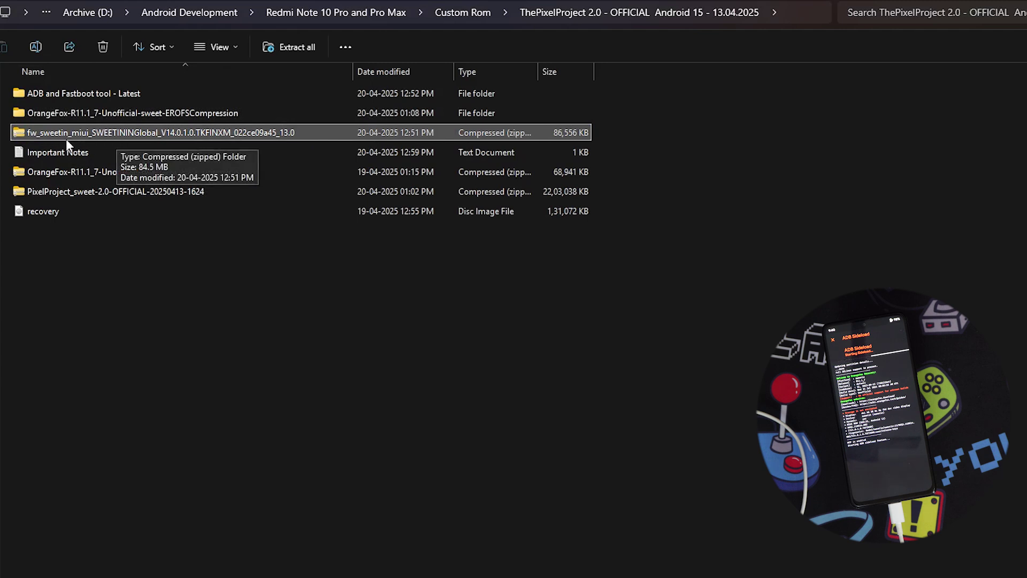
key("alt+Tab")
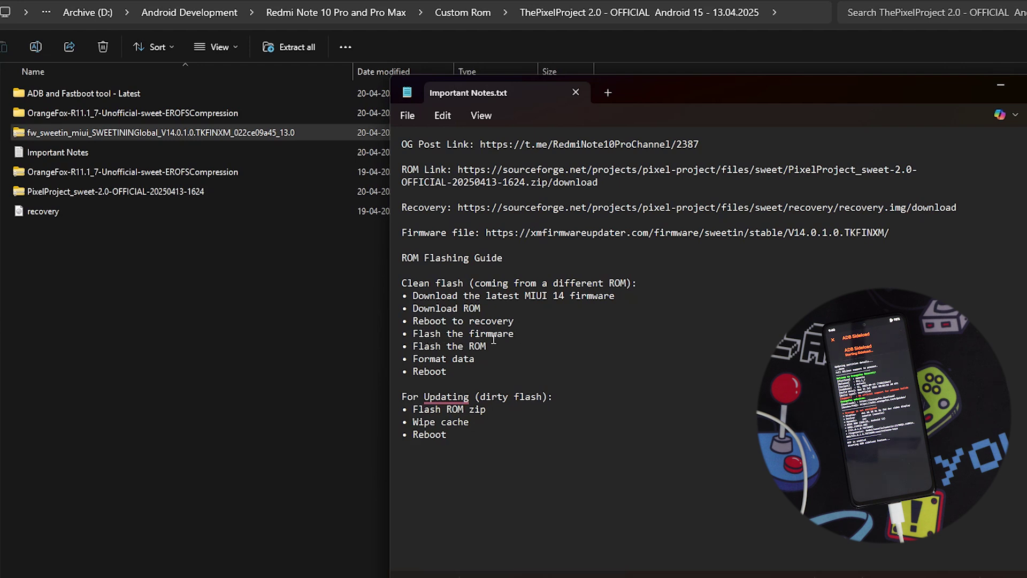
left_click(1000, 85)
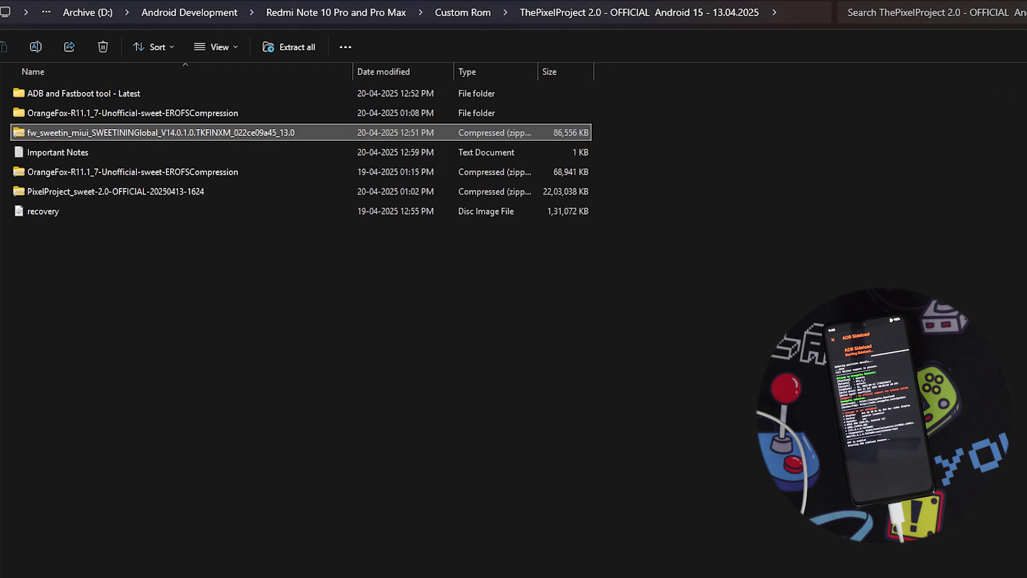
key("alt+Tab")
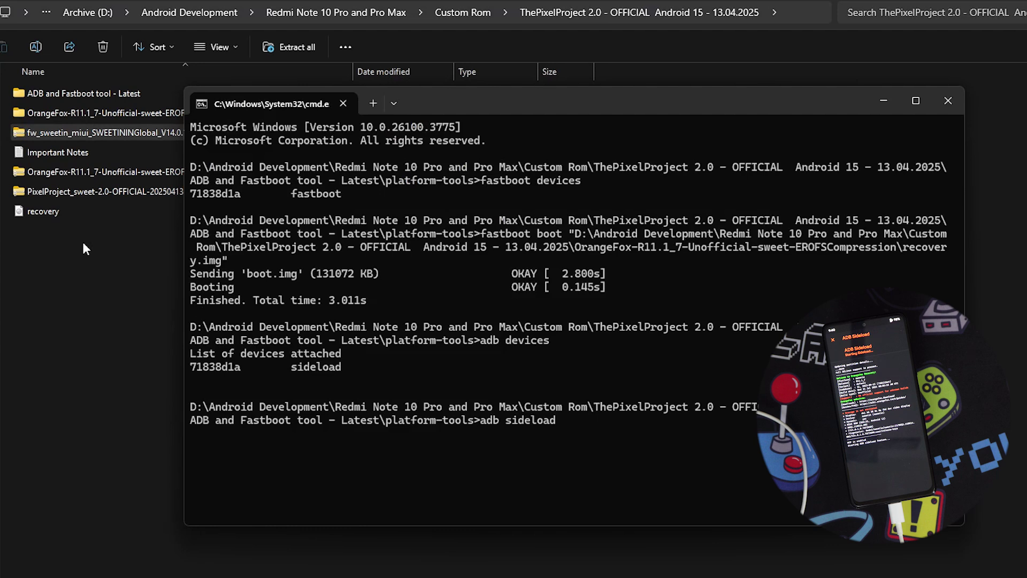
Sideload the MIUI 14 firmware zip by dropping its path after adb sideload
left_click_drag(305, 211, 602, 437)
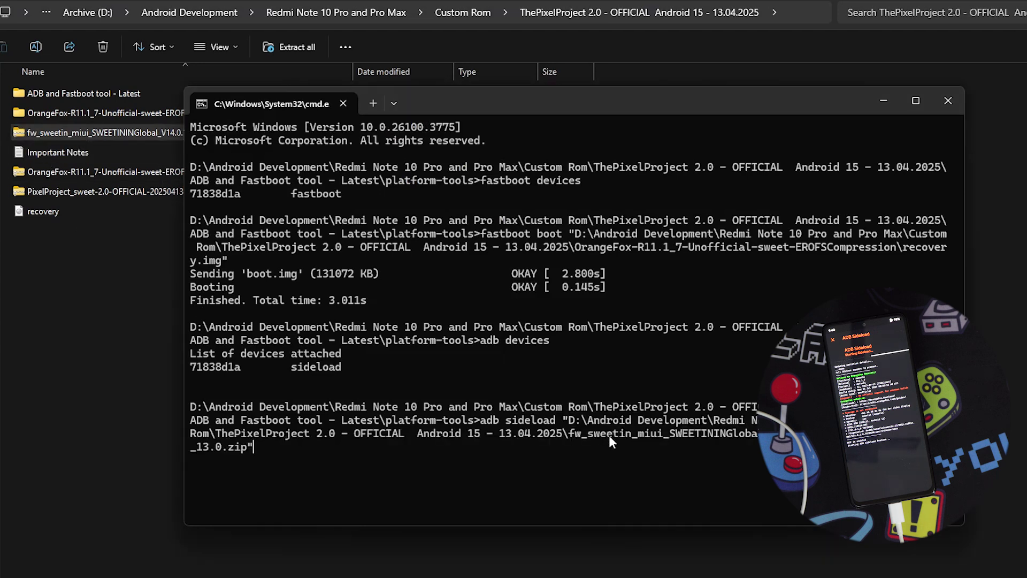
key("Return")
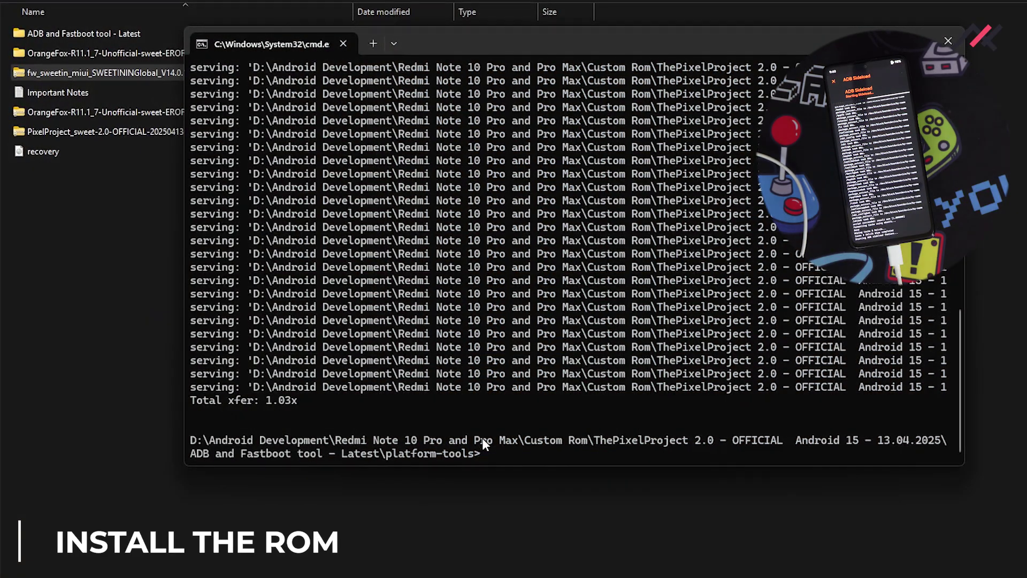
type("adb sideload")
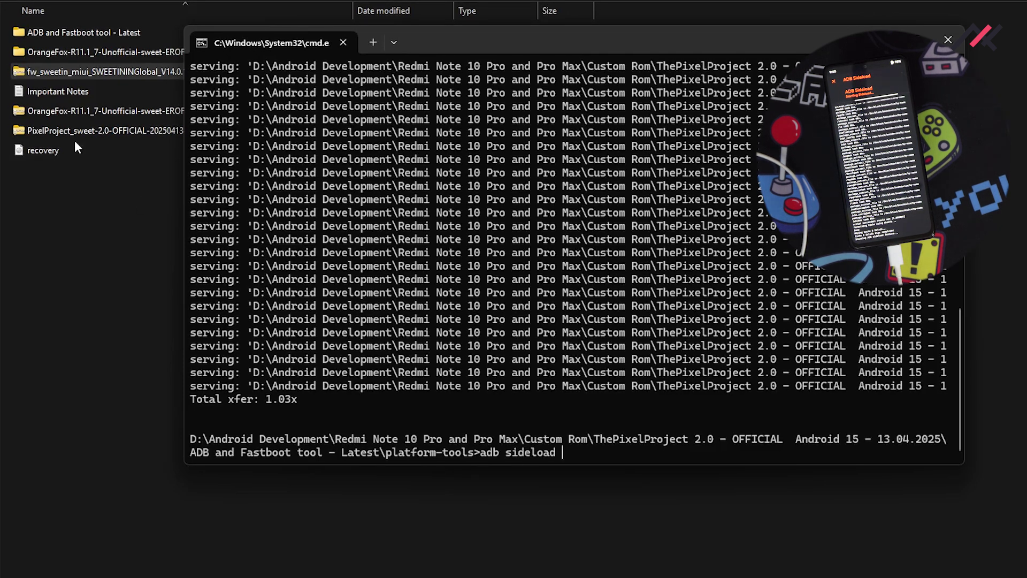
Sideload PixelProject_sweet-2.0-OFFICIAL-20250413-1624.zip to the phone
left_click_drag(78, 143, 268, 222)
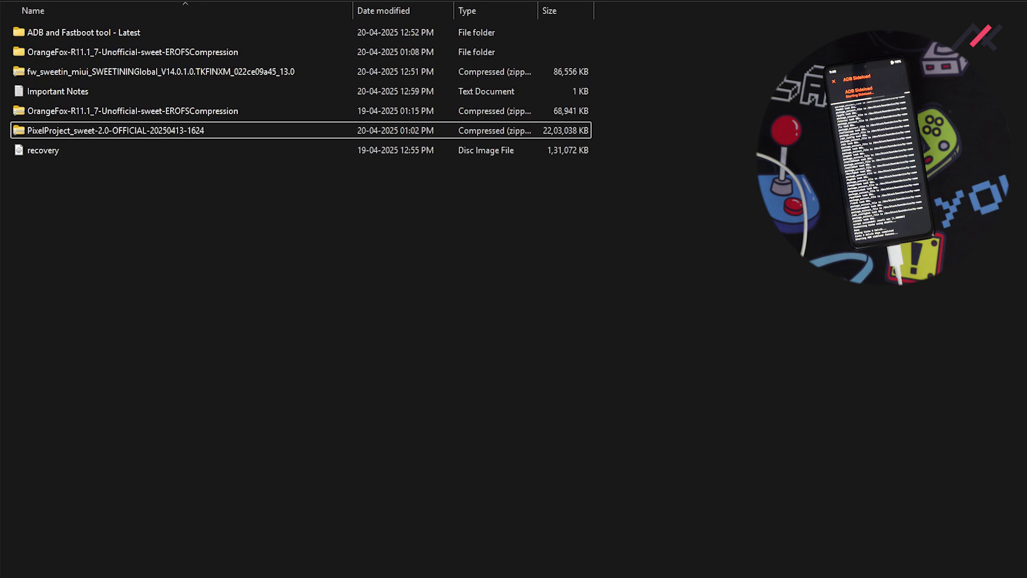
key("alt+Tab")
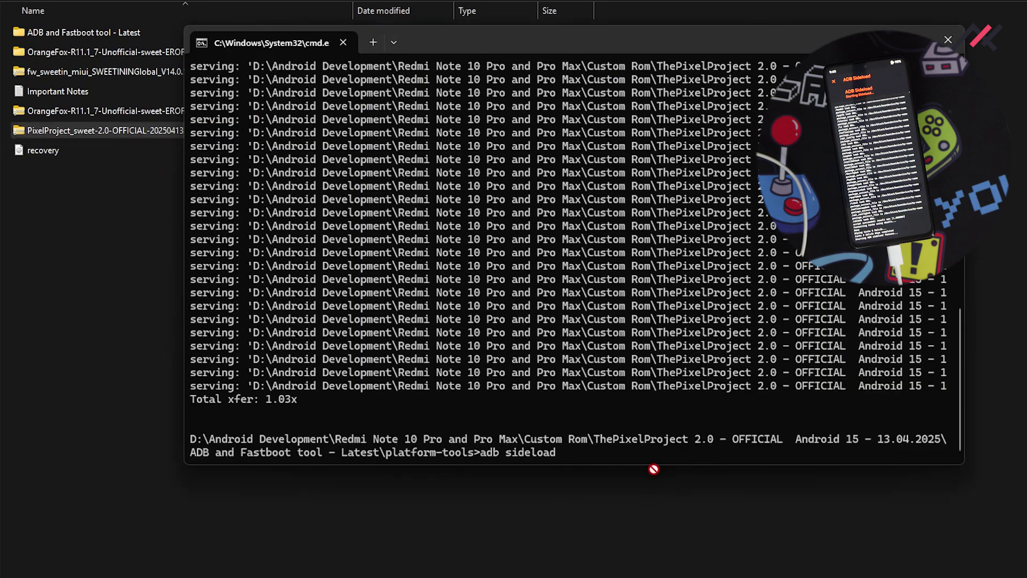
left_click_drag(644, 458, 644, 458)
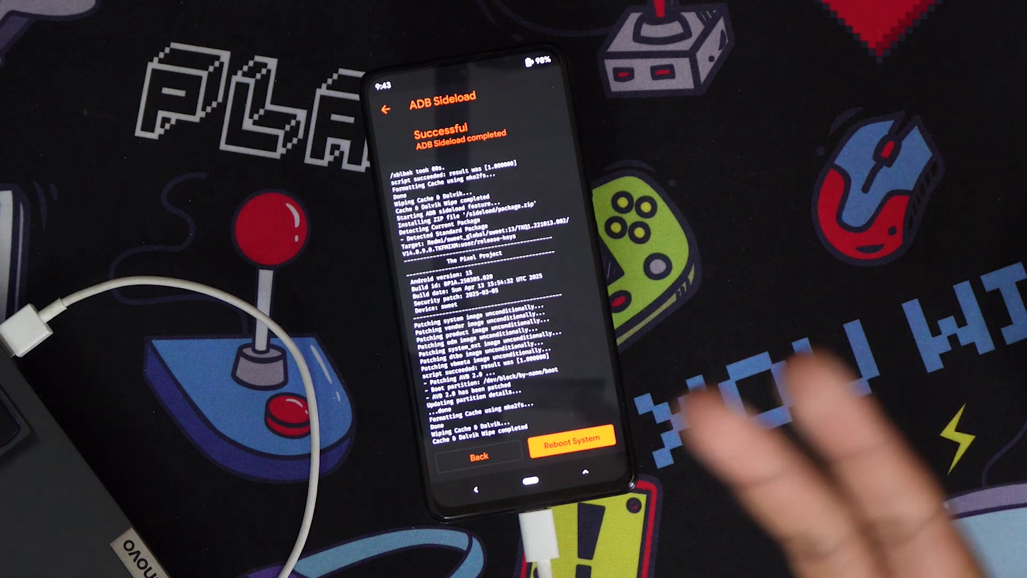
Reboot the phone from OrangeFox's Reboot menu into Bootloader/Fastboot
left_click(479, 457)
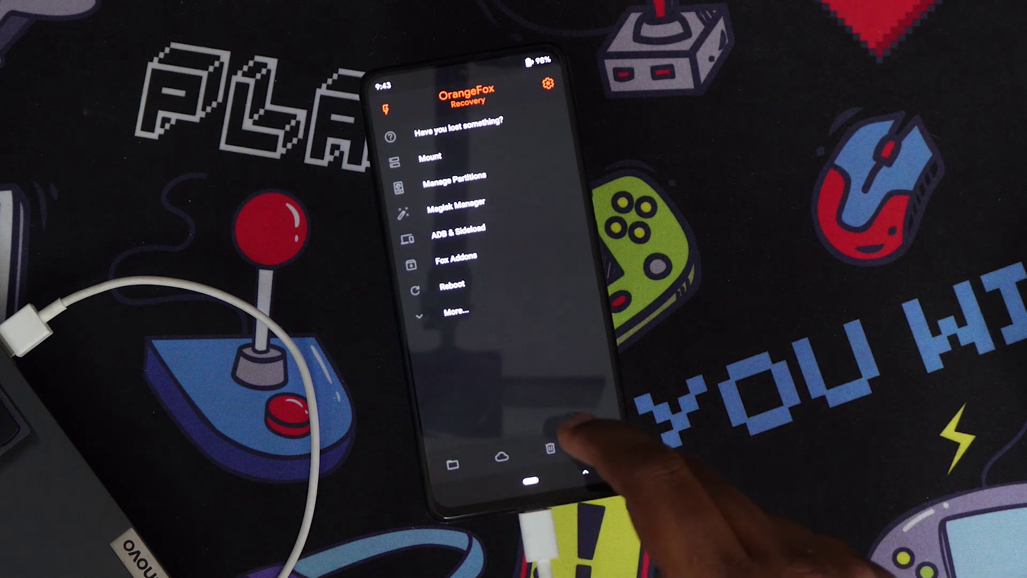
left_click(452, 285)
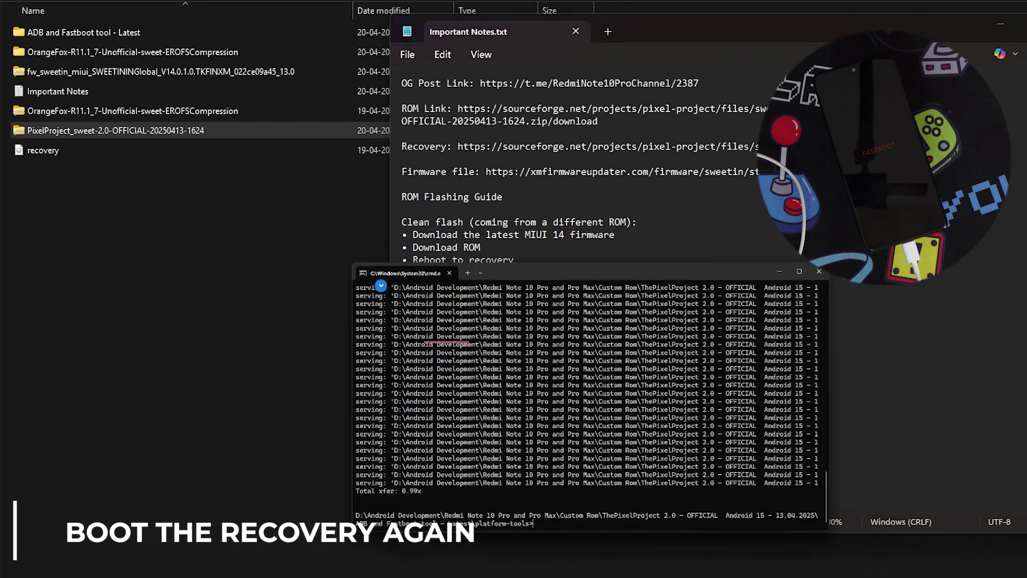
Rerun the recalled fastboot boot recovery.img command and hide the terminal
key("Up")
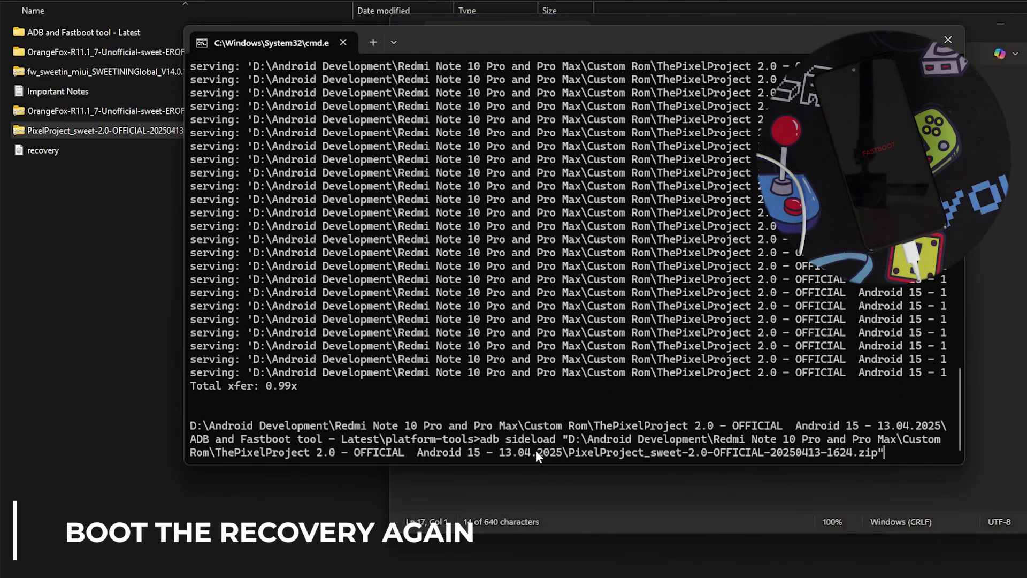
key("Up")
key("Up")
key("Up")
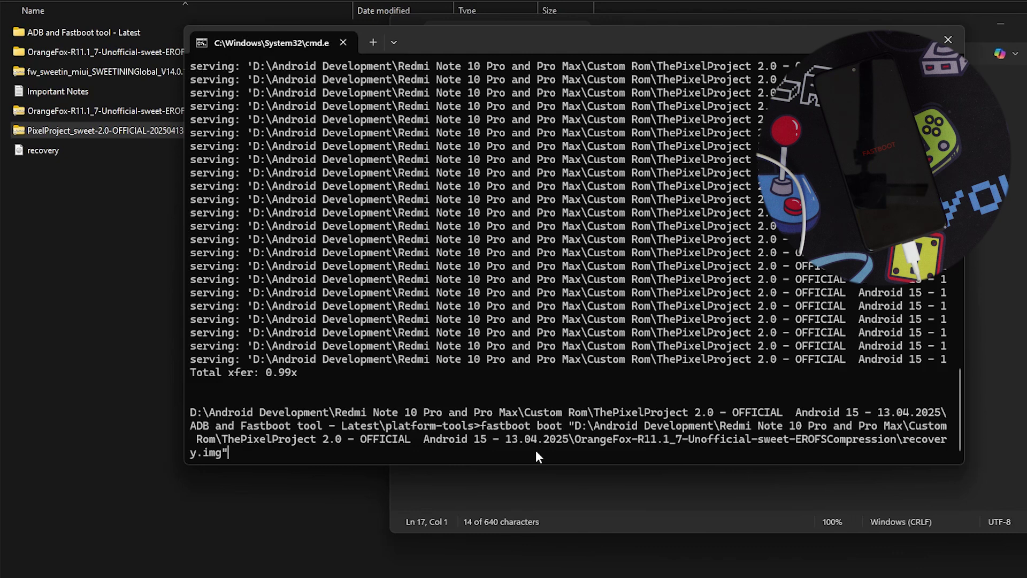
key("Return")
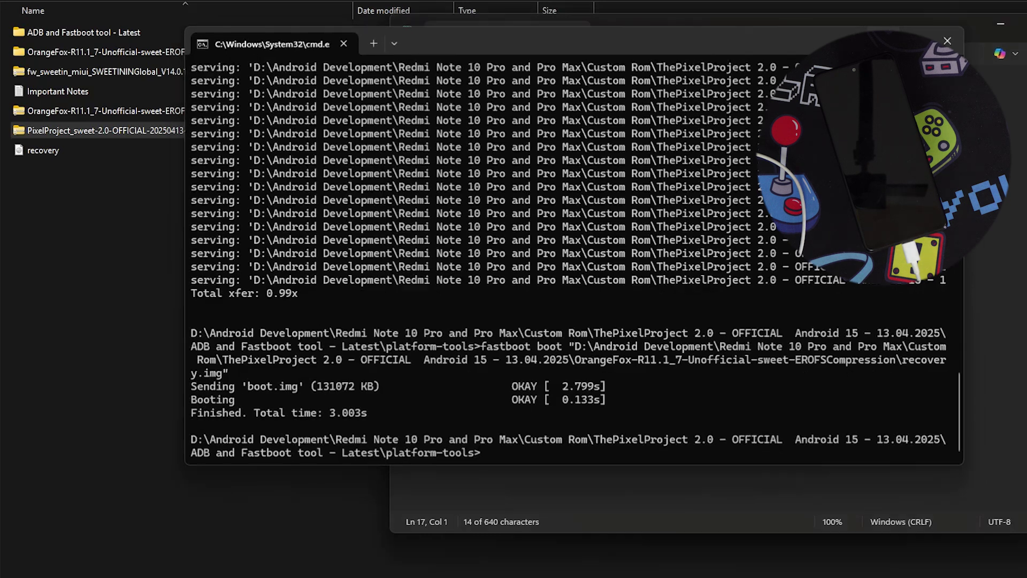
key("alt+F4")
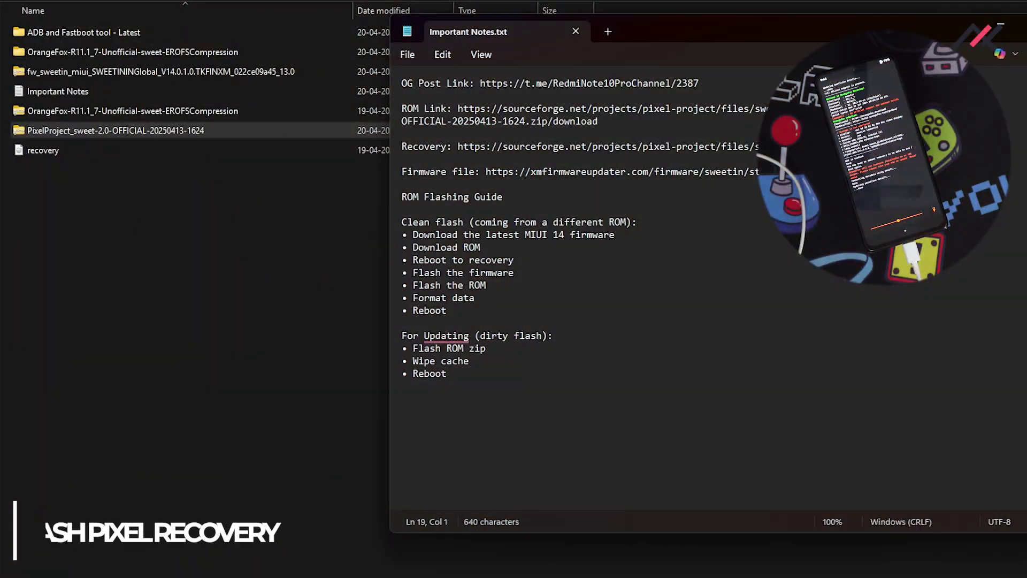
Bring File Explorer in front of the notes to get back to the command prompt
left_click(37, 152)
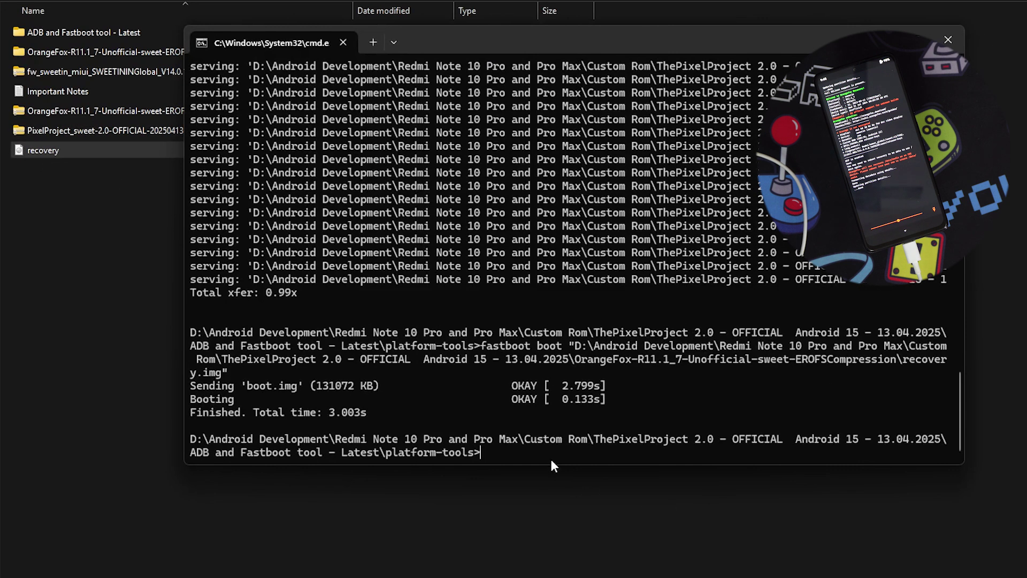
type("fast")
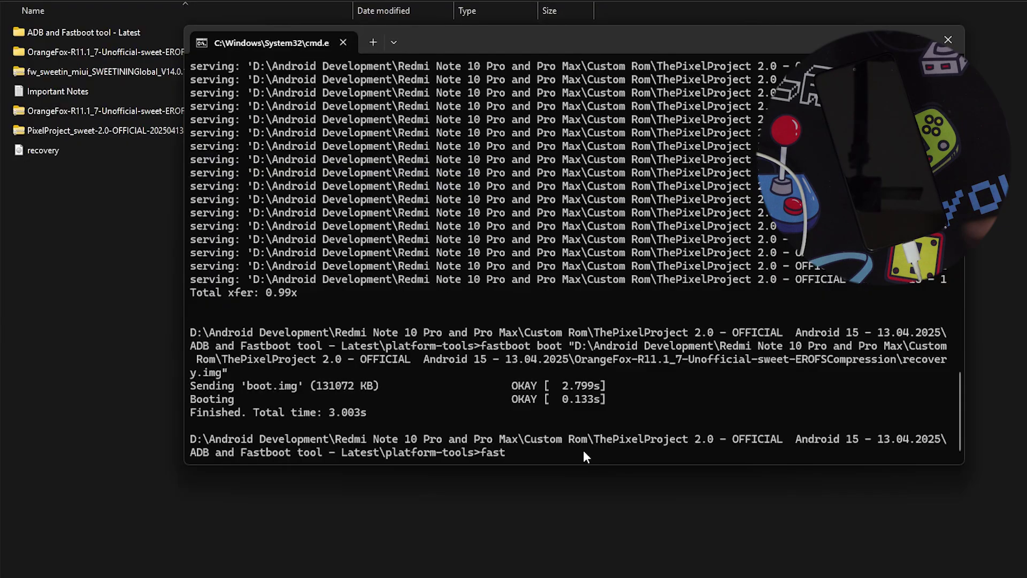
type("boot reboot bootloa")
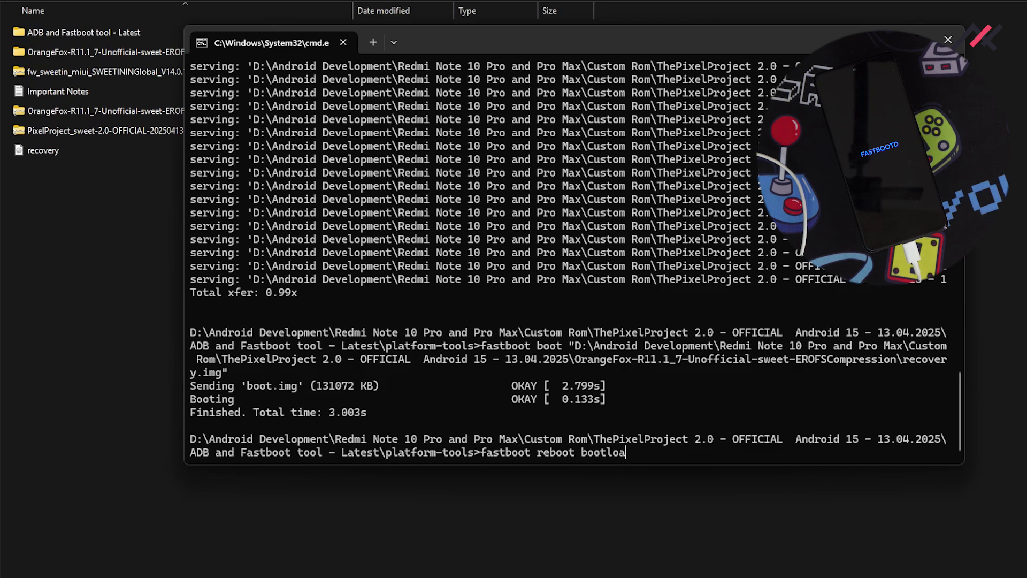
type("r")
Reboot the phone into the bootloader with 'fastboot reboot bootloader'
key("Return")
type("fastboot flash recovery")
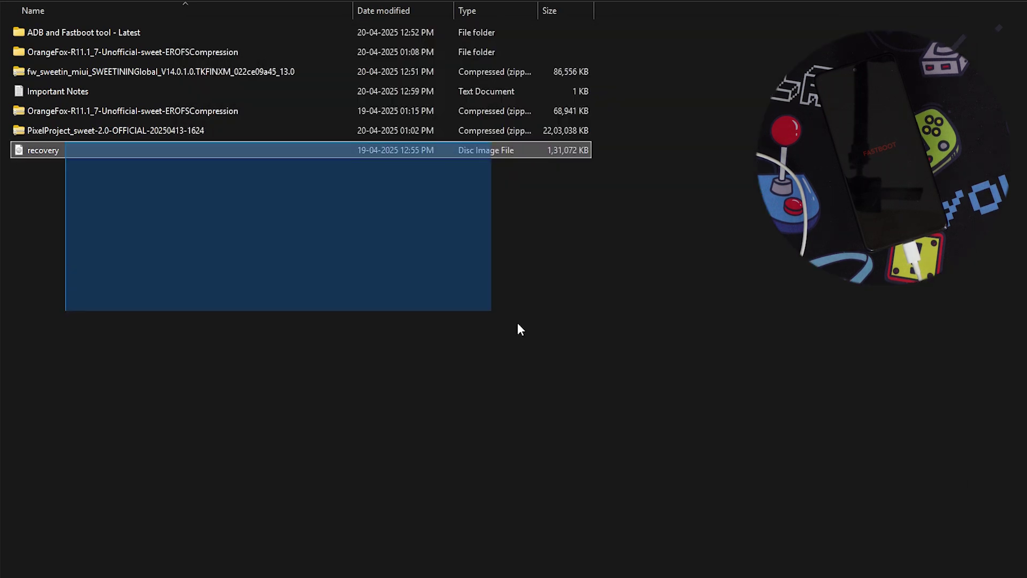
Flash recovery.img to the phone by completing 'fastboot flash recovery' with the image's path
left_click_drag(67, 148, 487, 307)
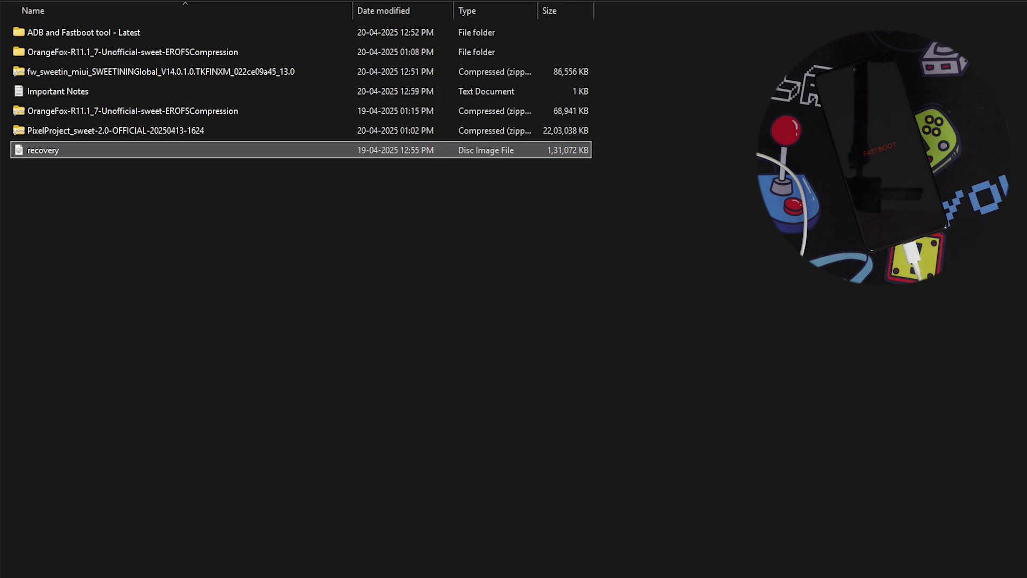
key("alt+Tab")
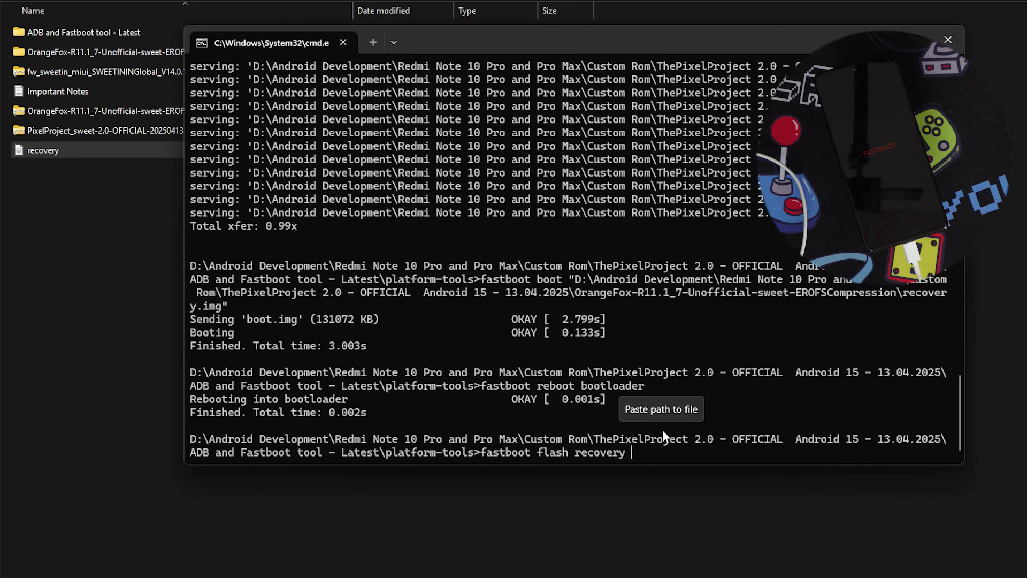
left_click_drag(664, 450, 672, 452)
key("Return")
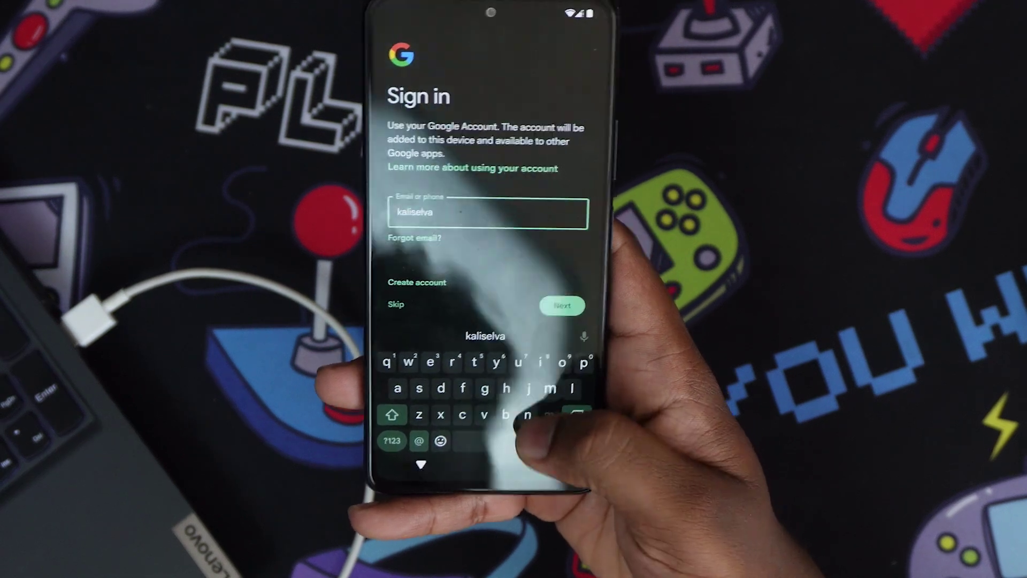
type("m")
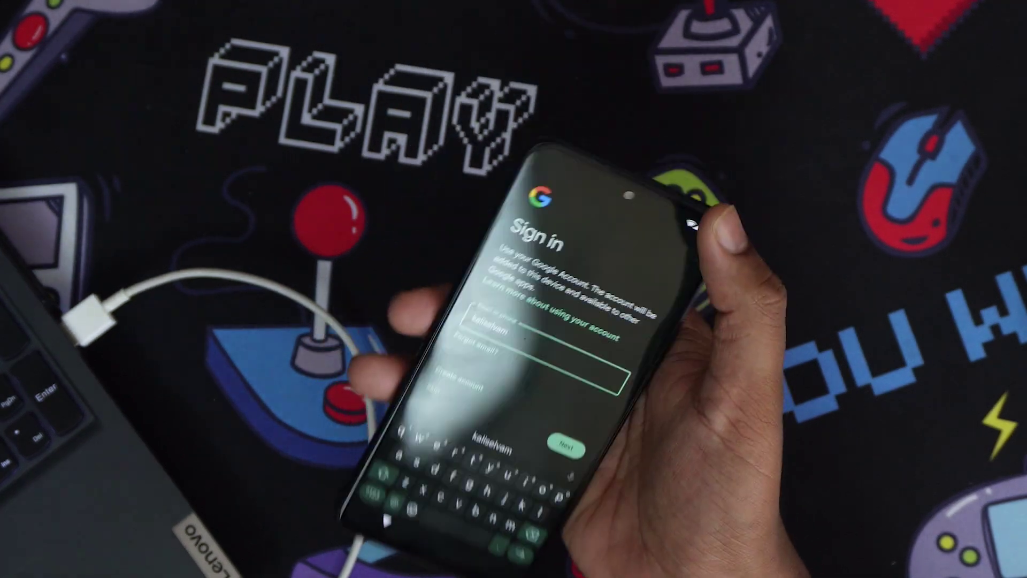